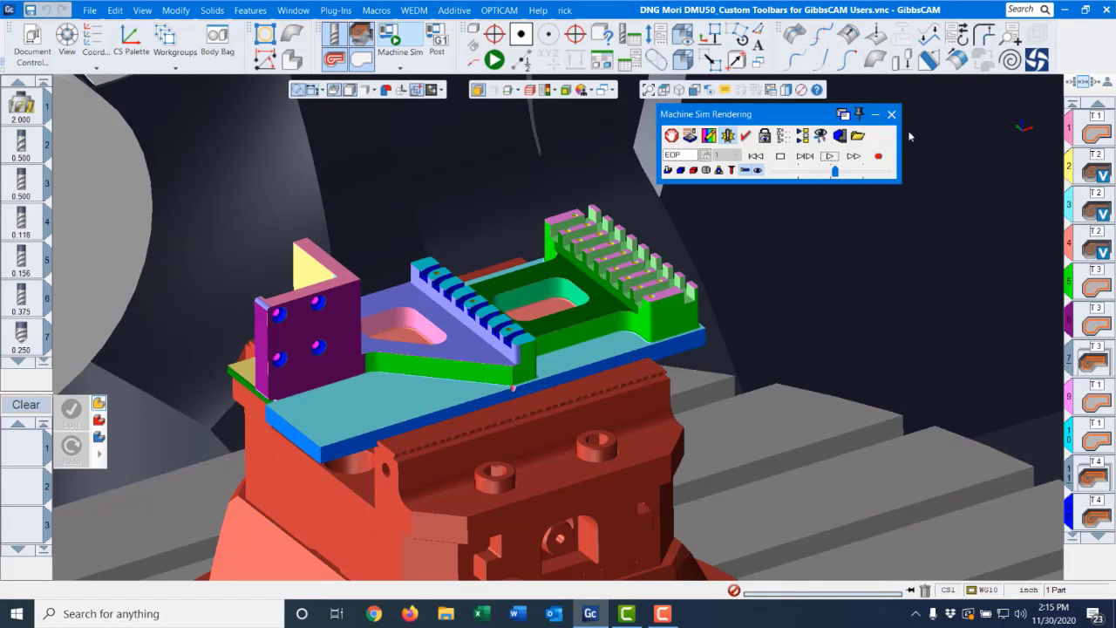
# Leave the machine simulation rendering and extract geometry from four upward-facing faces of the part, including the two pocketed webs
pyautogui.click(891, 114)
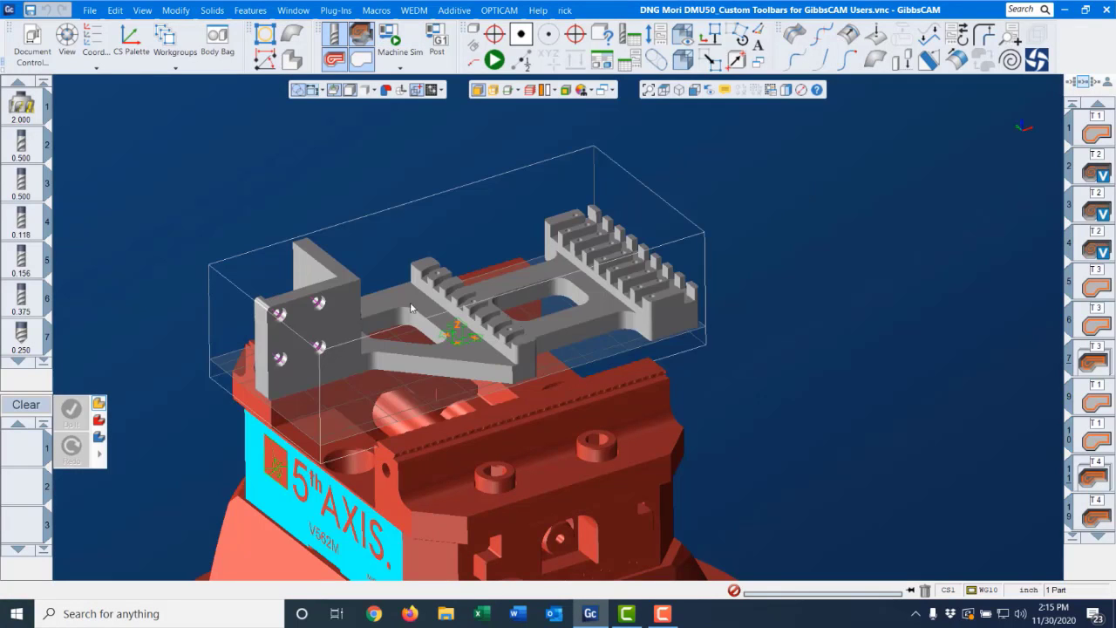
pyautogui.moveTo(496, 179); pyautogui.dragTo(574, 160, button='middle')
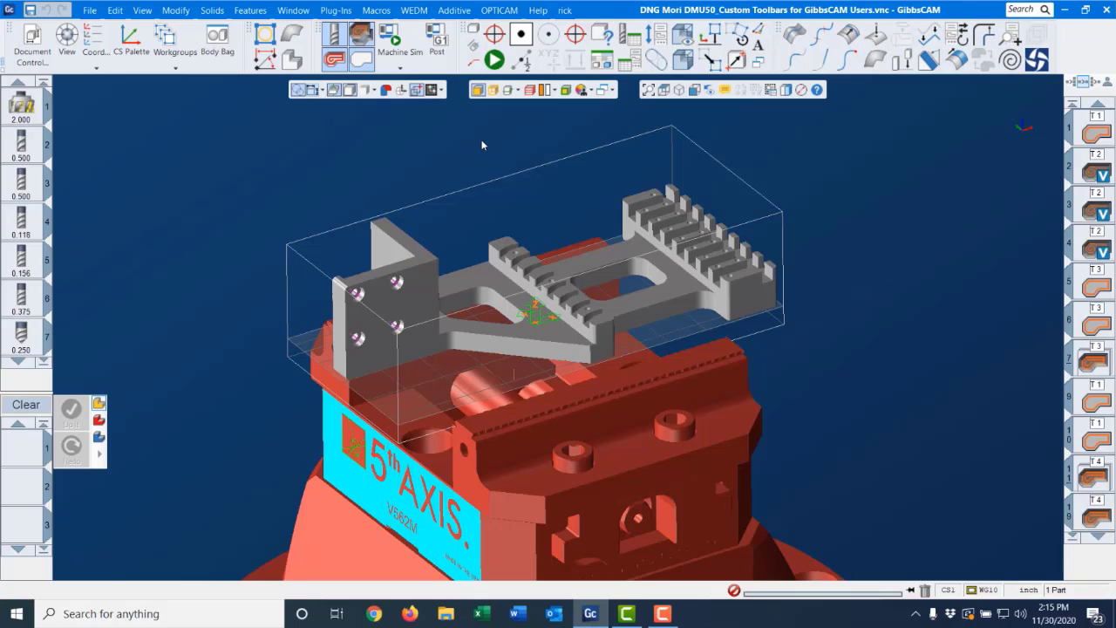
pyautogui.click(489, 287)
pyautogui.keyDown('shift'); pyautogui.click(505, 249); pyautogui.keyUp('shift')
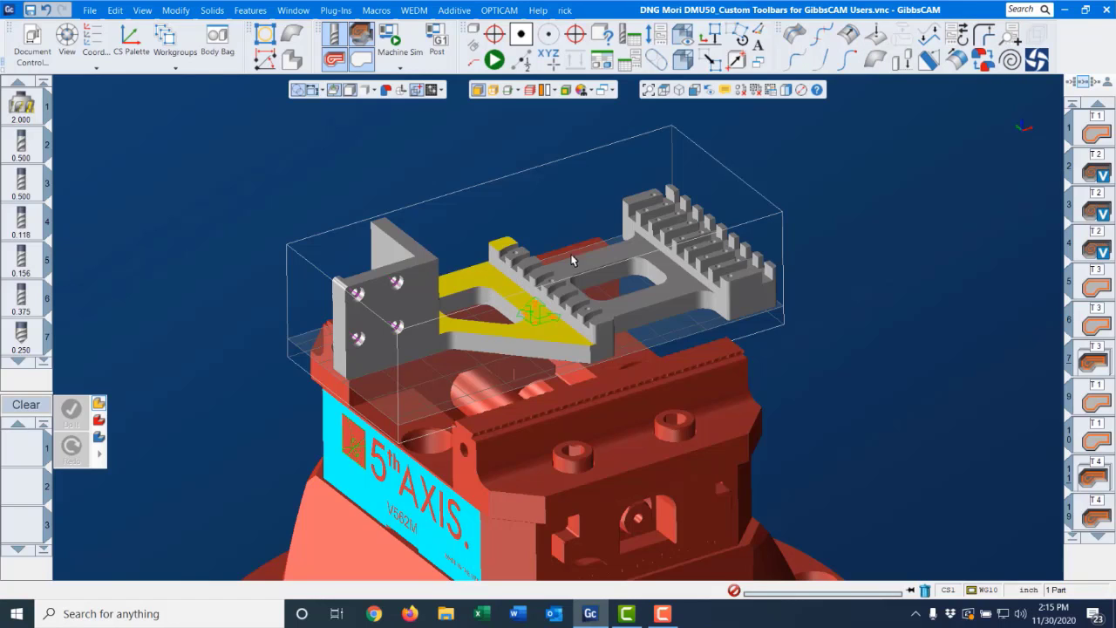
pyautogui.keyDown('shift'); pyautogui.click(596, 260); pyautogui.keyUp('shift')
pyautogui.keyDown('shift'); pyautogui.click(646, 197); pyautogui.keyUp('shift')
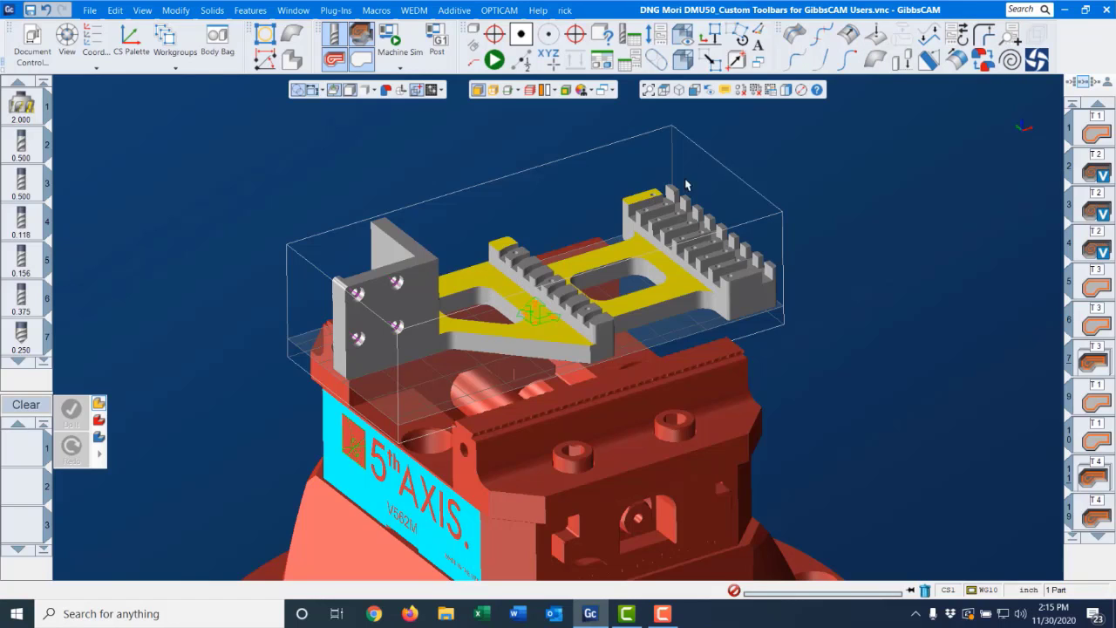
pyautogui.click(786, 90)
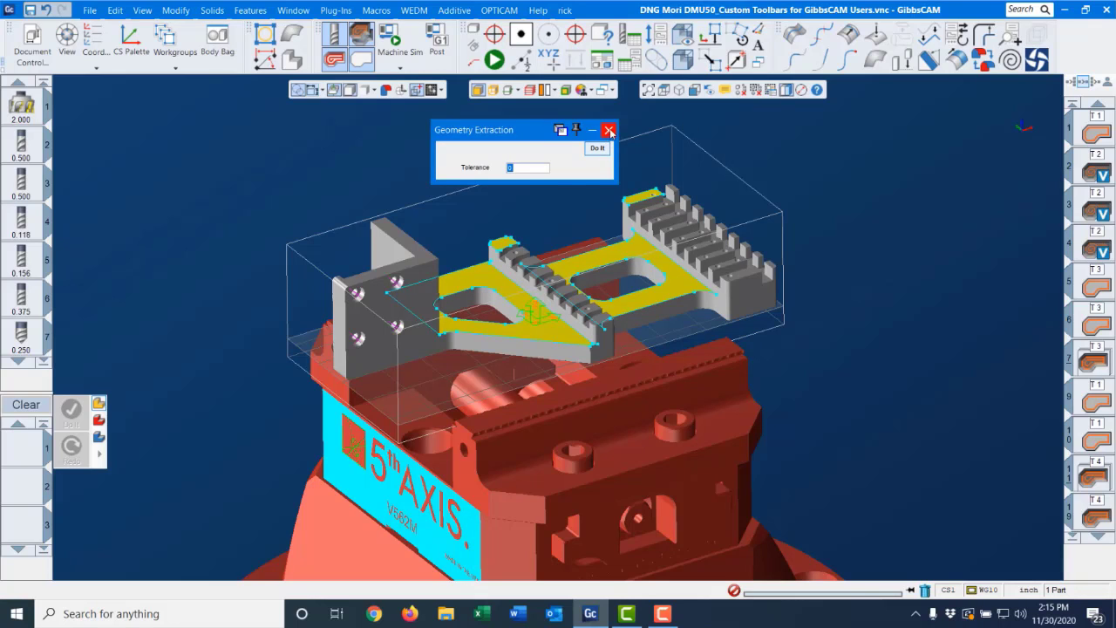
pyautogui.click(609, 129)
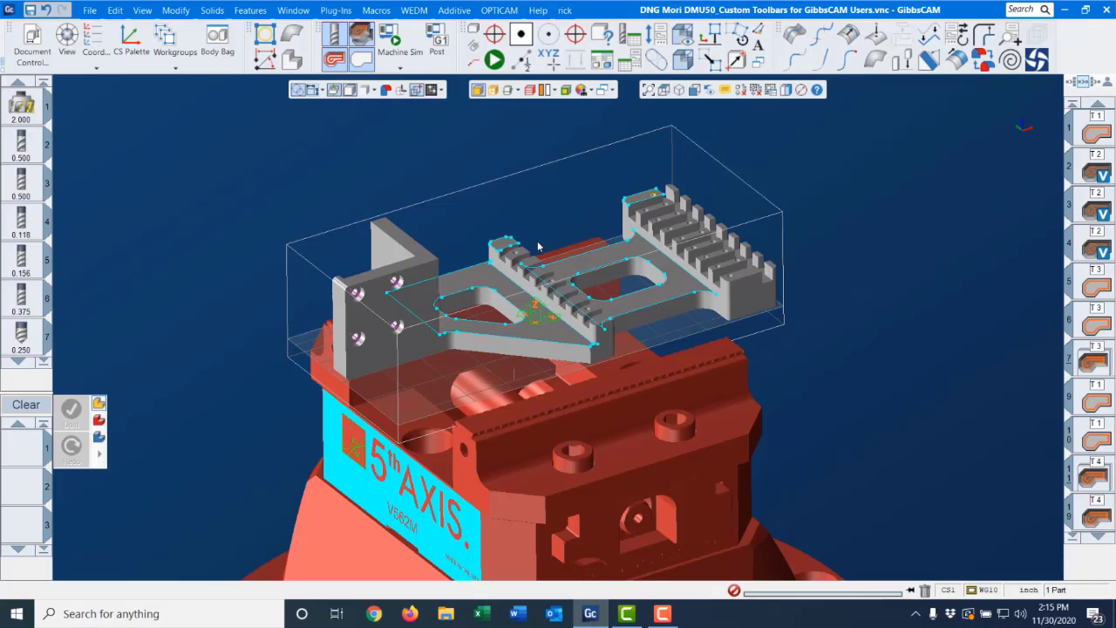
# Create a point on the triangular pocket's edge and a second point at its neighbouring corner arc
pyautogui.click(521, 62)
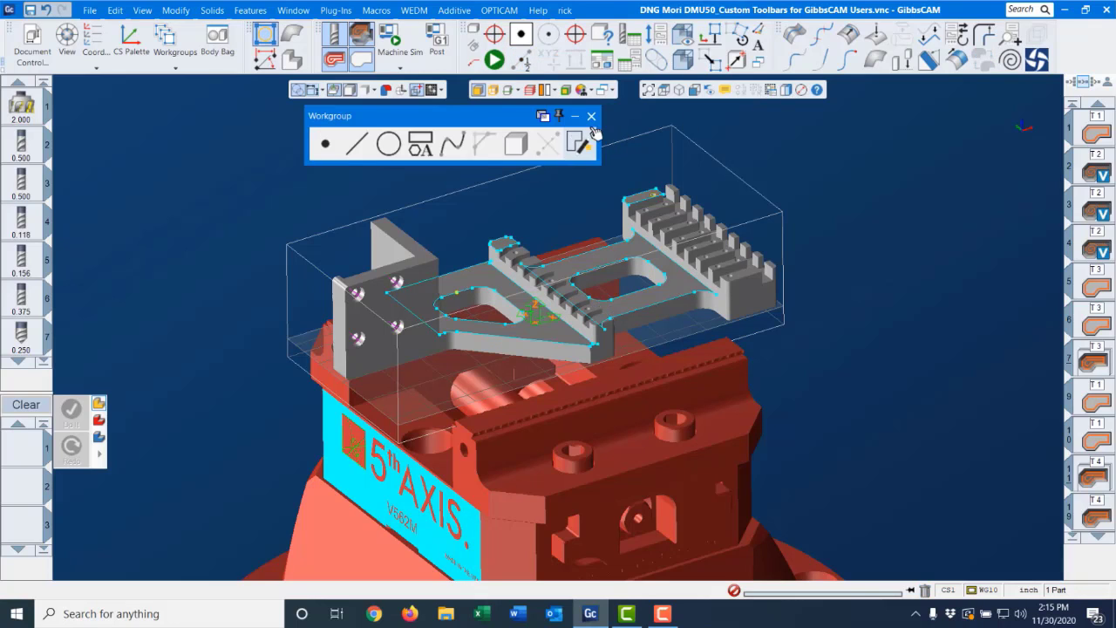
pyautogui.click(583, 142)
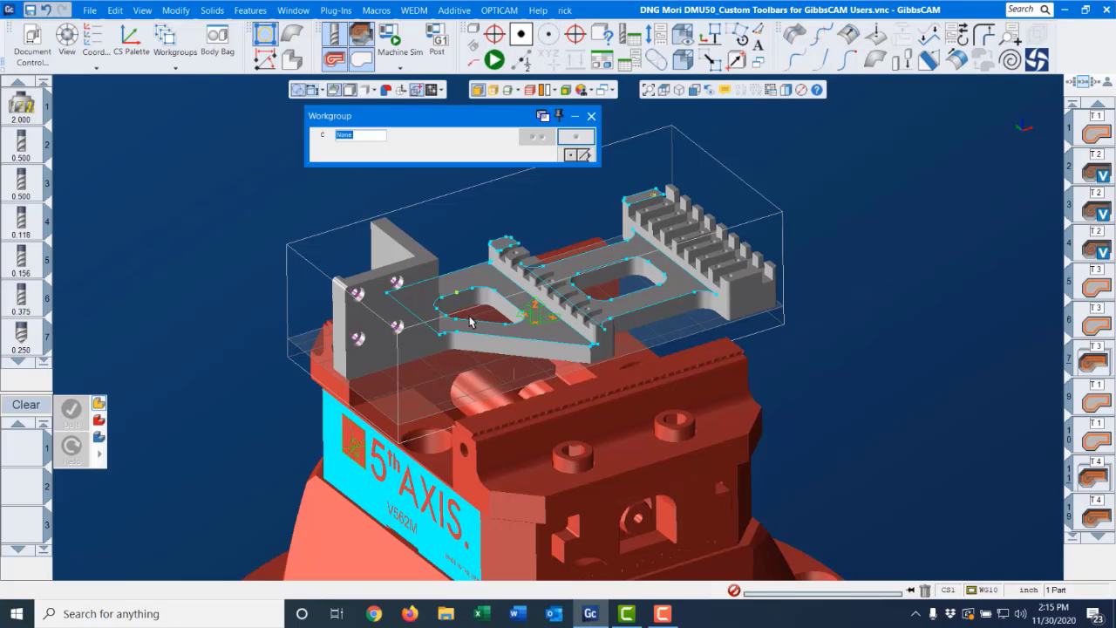
pyautogui.click(580, 154)
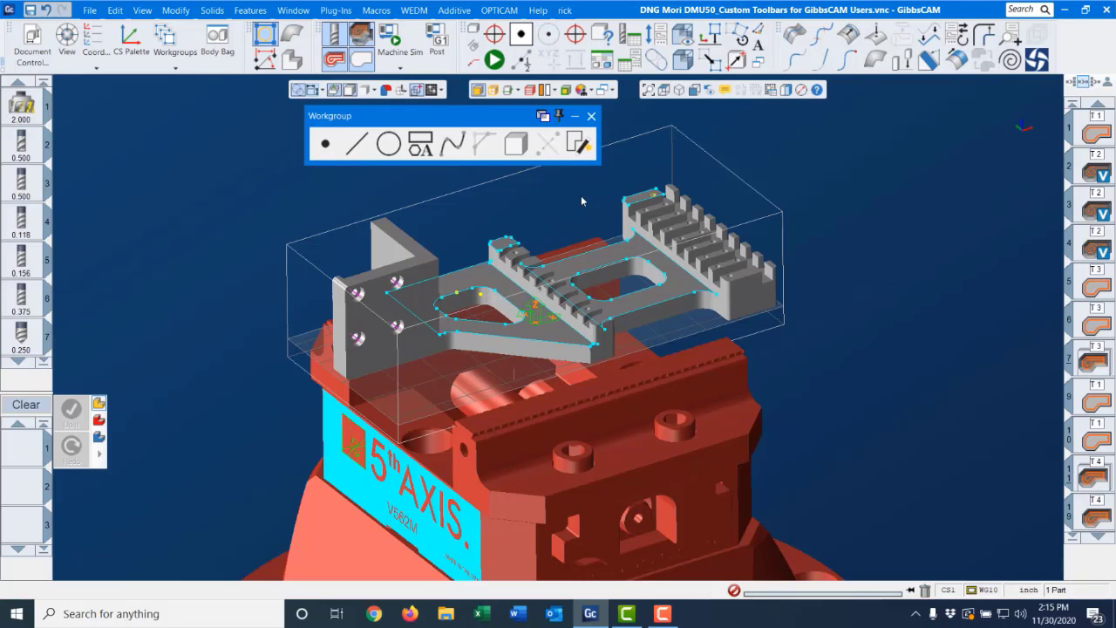
# Add a diameter dimension to the small hole on the top face of the slotted end block
pyautogui.scroll(4, 666, 184)
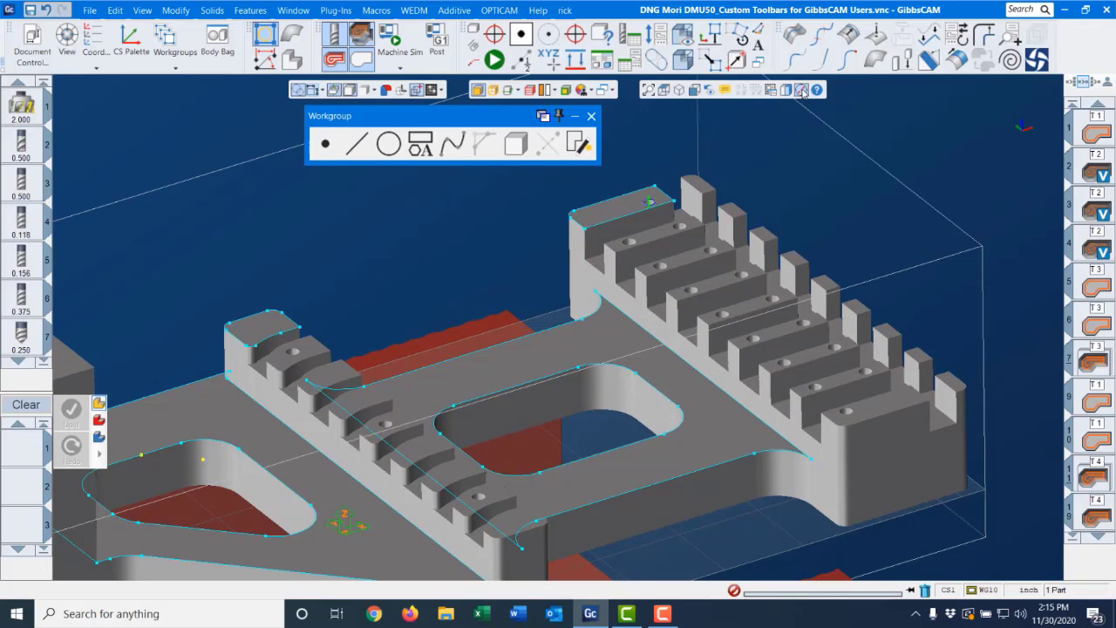
pyautogui.click(591, 116)
pyautogui.scroll(-1, 565, 220)
pyautogui.scroll(-4, 565, 219)
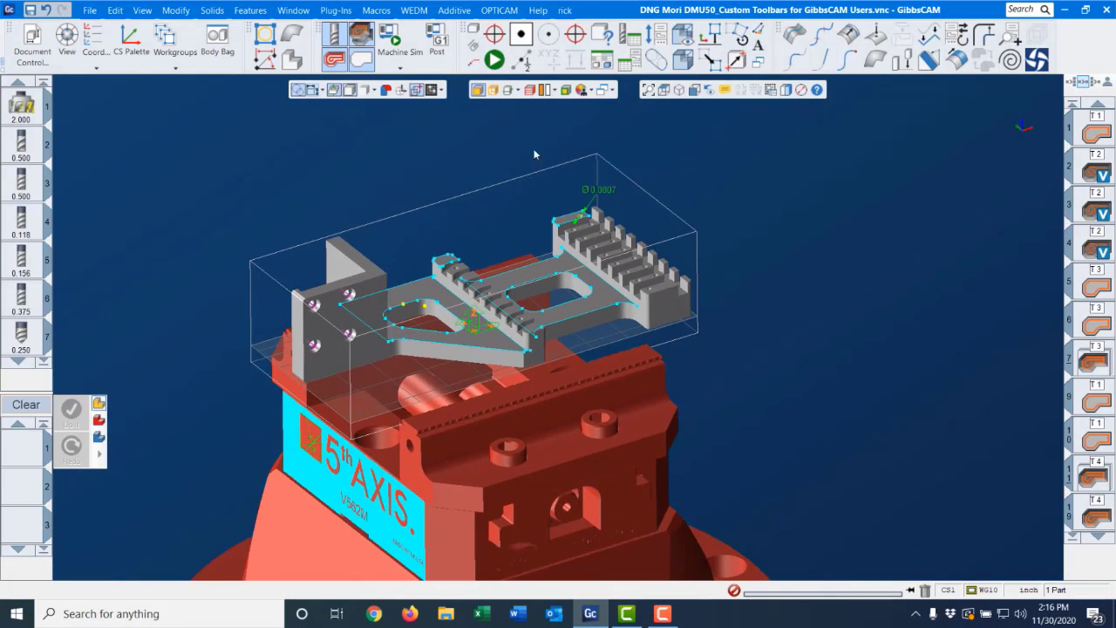
pyautogui.moveTo(461, 219); pyautogui.dragTo(503, 241, button='middle')
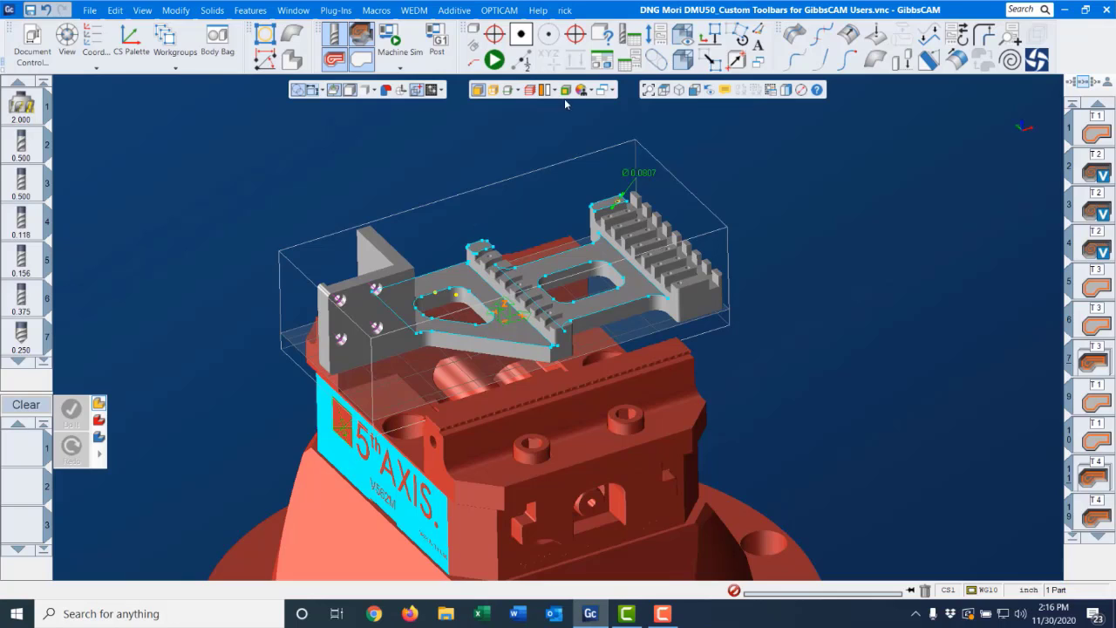
# Load the customization profile Default Standard Profile.cui from the desktop folder Training V12 > Custom Profiles and close the customization dialog
pyautogui.rightClick(614, 15)
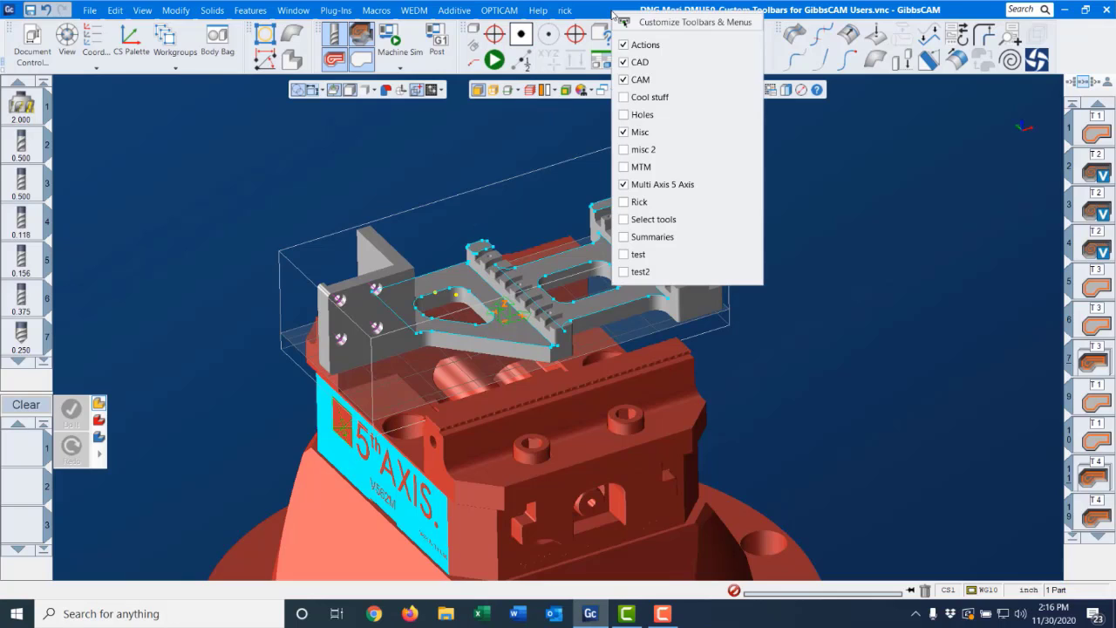
pyautogui.click(649, 22)
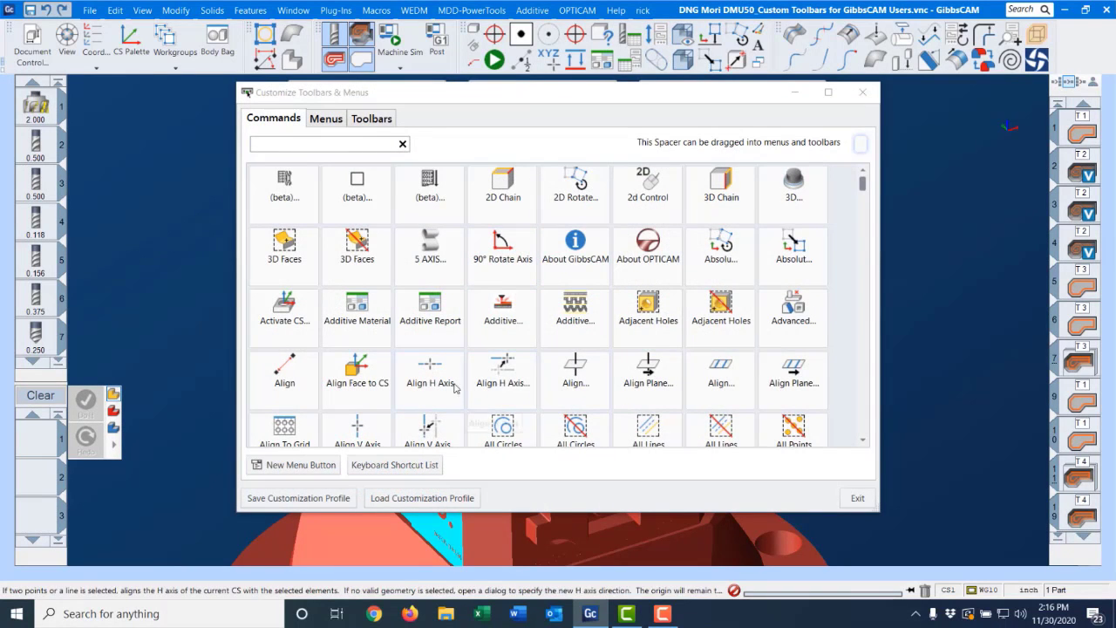
pyautogui.click(461, 498)
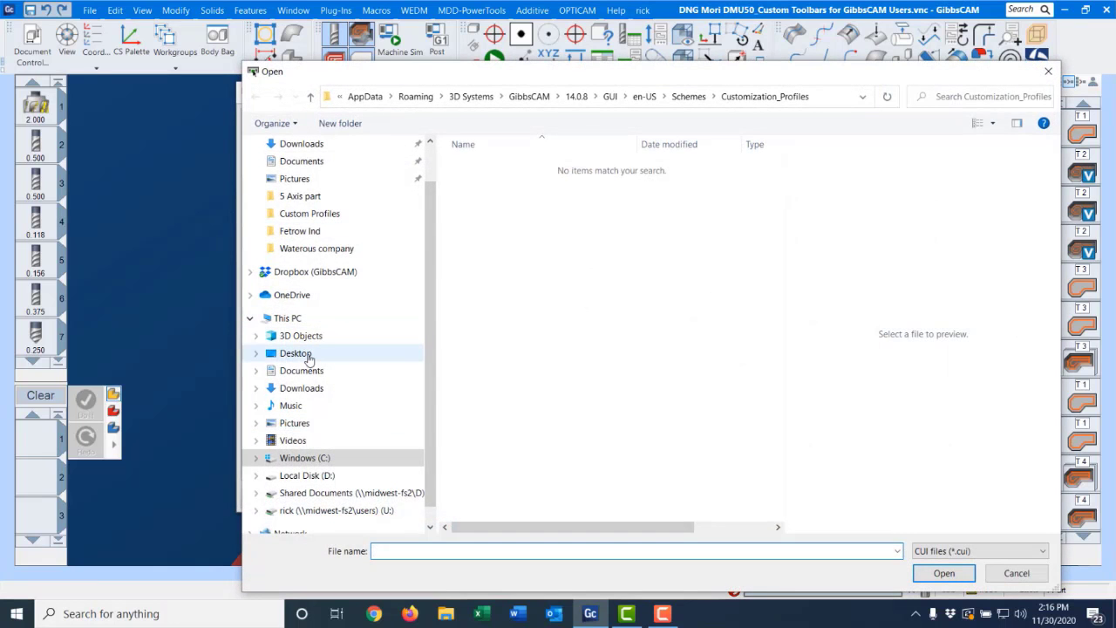
pyautogui.click(297, 353)
pyautogui.scroll(-10, 528, 410)
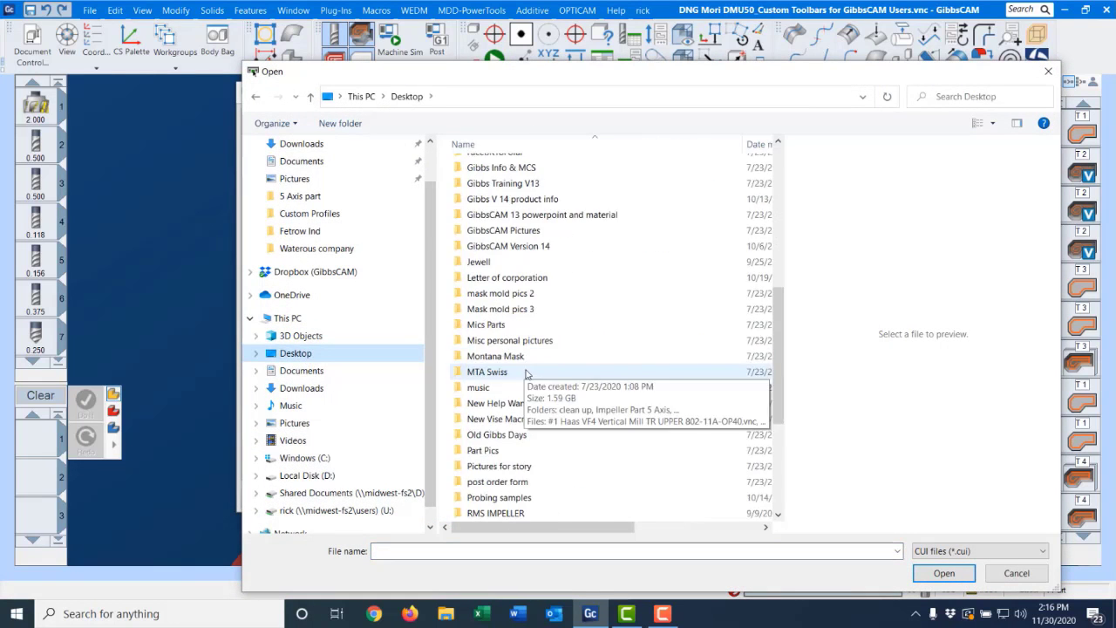
pyautogui.scroll(-5, 527, 433)
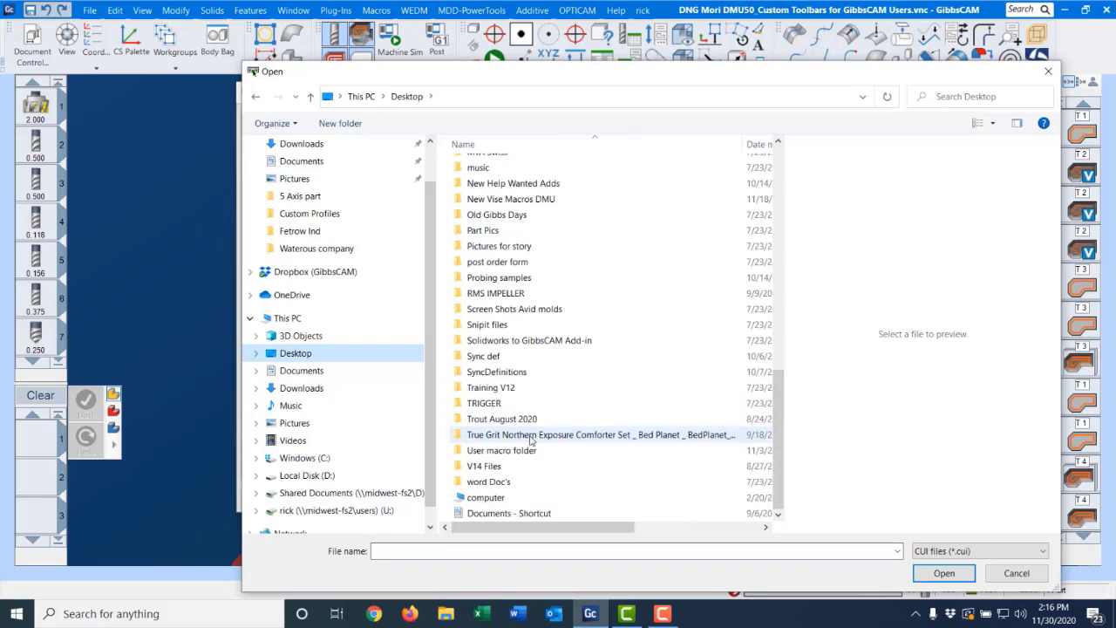
pyautogui.doubleClick(501, 386)
pyautogui.doubleClick(496, 182)
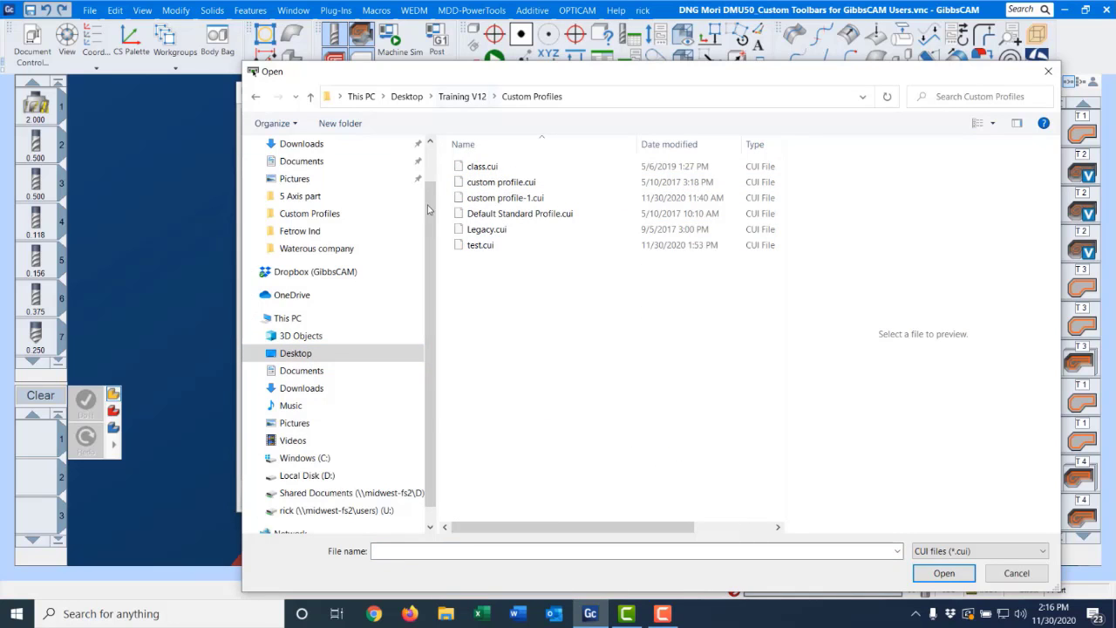
pyautogui.doubleClick(499, 217)
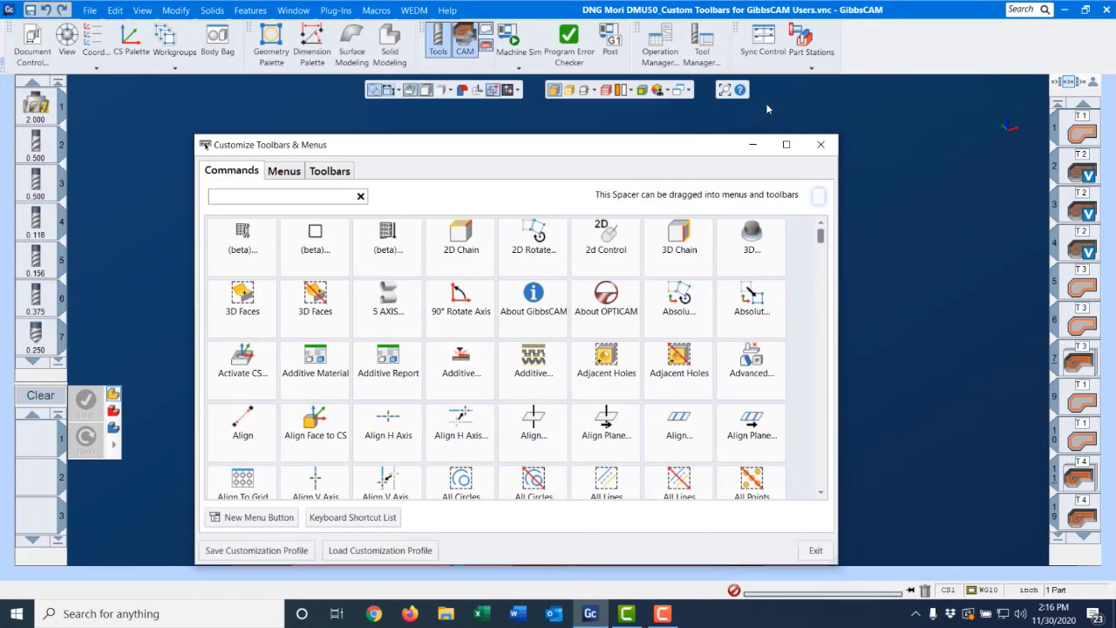
pyautogui.click(820, 145)
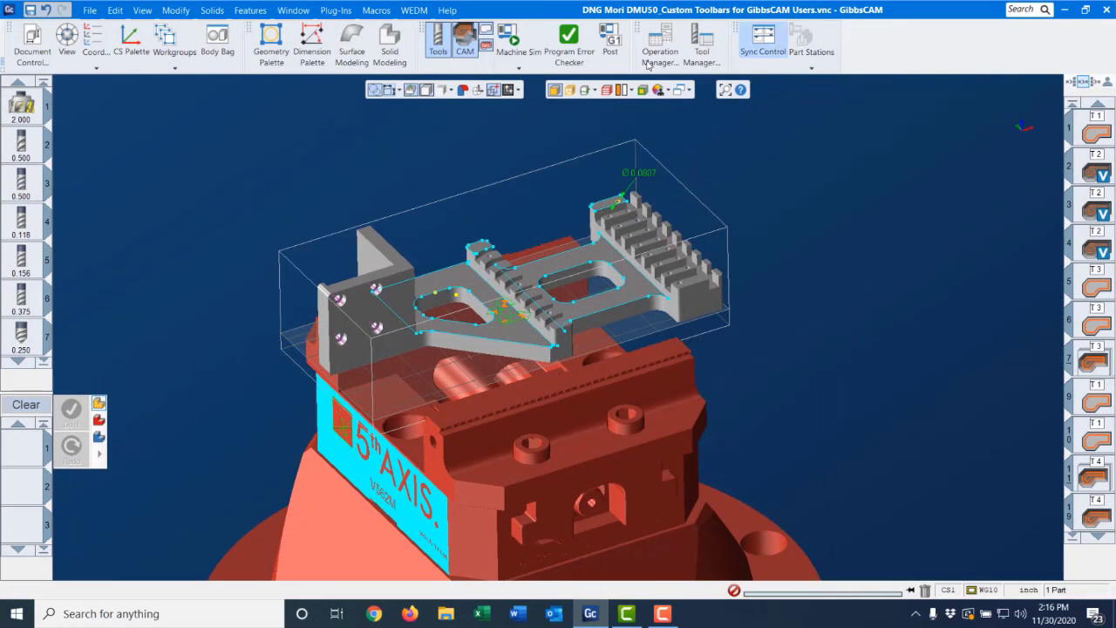
# Hide the MTM and Summaries toolbars
pyautogui.rightClick(824, 10)
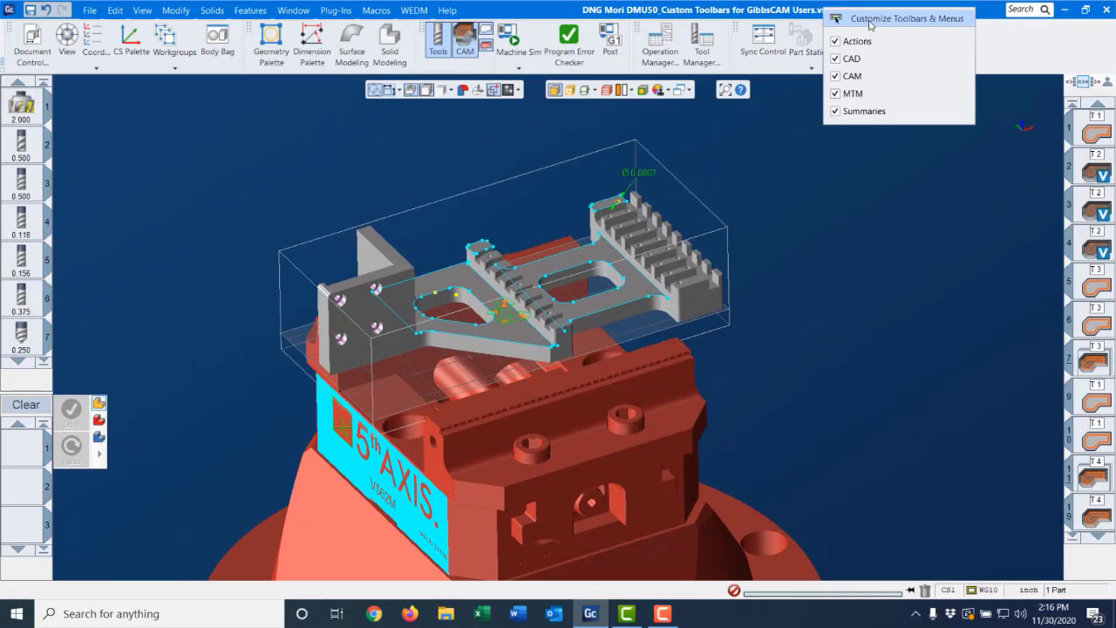
pyautogui.click(868, 94)
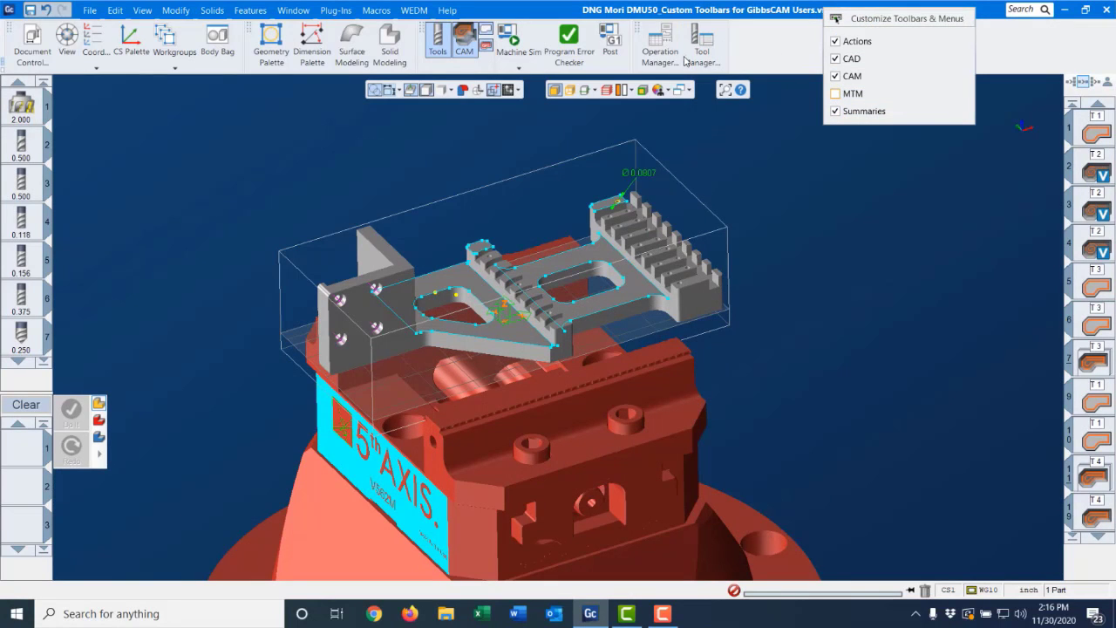
pyautogui.click(834, 111)
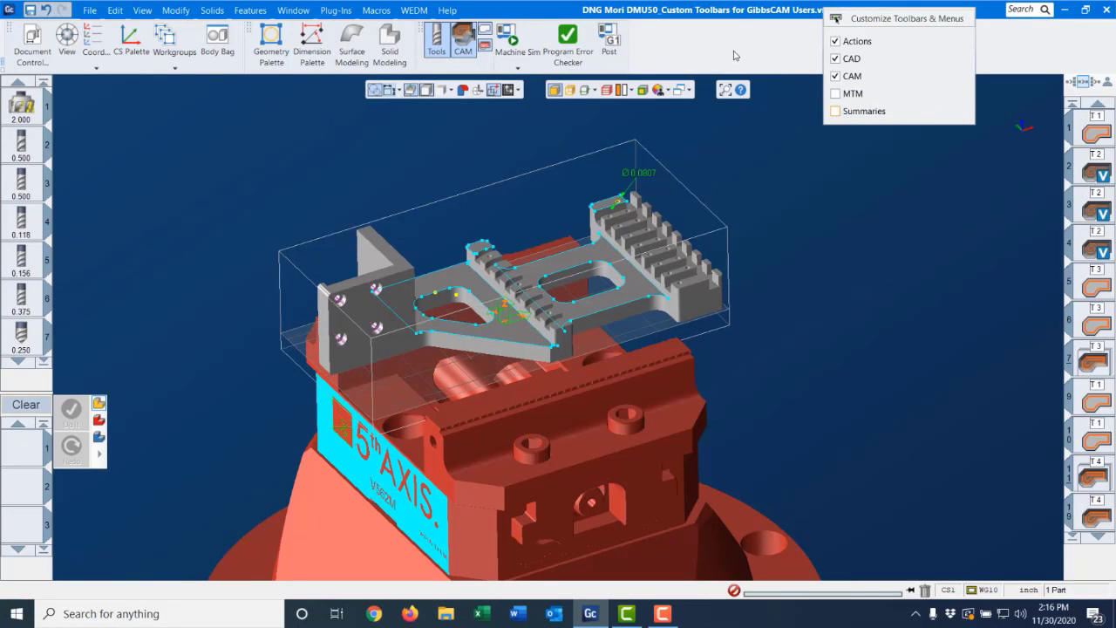
pyautogui.click(734, 56)
# Start customizing the toolbars and menus and remove Program Error Checker from the CAM toolbar
pyautogui.rightClick(690, 8)
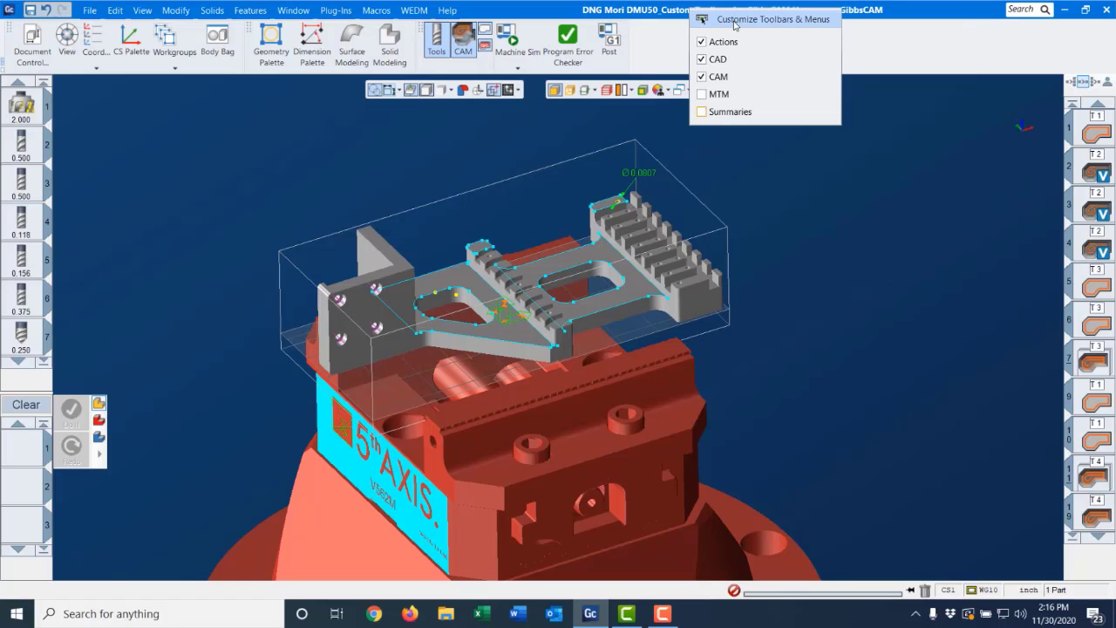
pyautogui.click(734, 21)
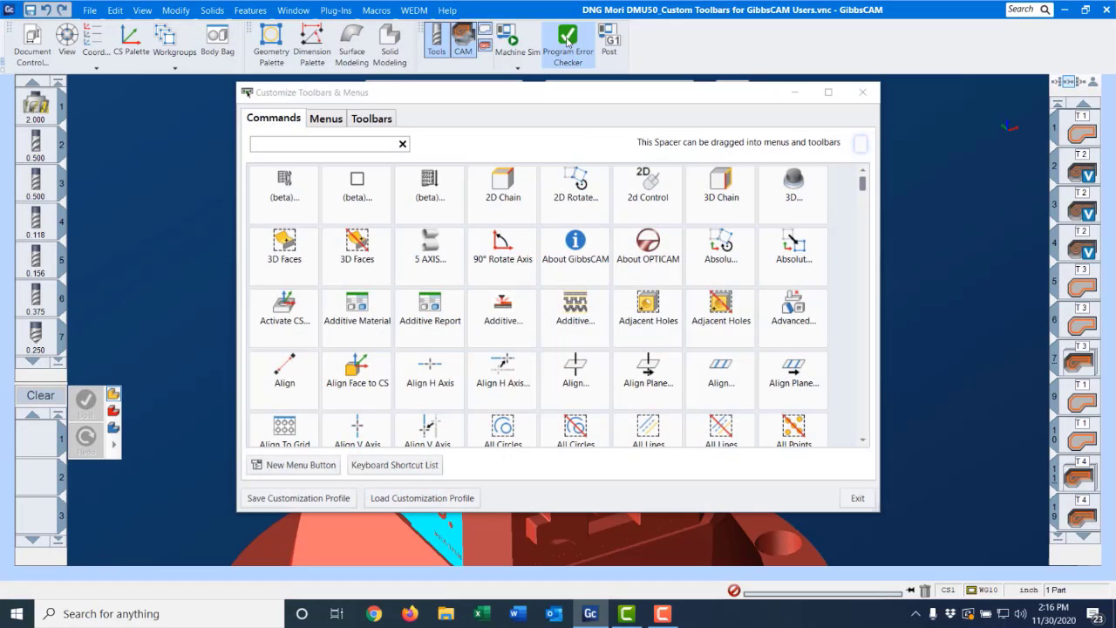
pyautogui.moveTo(568, 60); pyautogui.dragTo(440, 283)
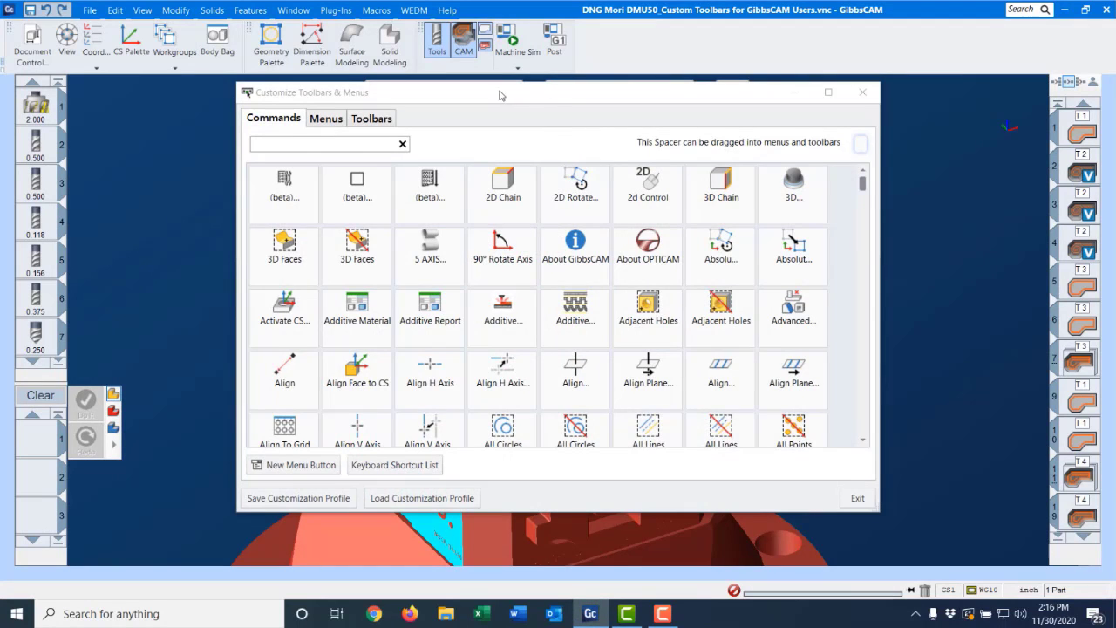
pyautogui.moveTo(499, 92); pyautogui.dragTo(486, 133)
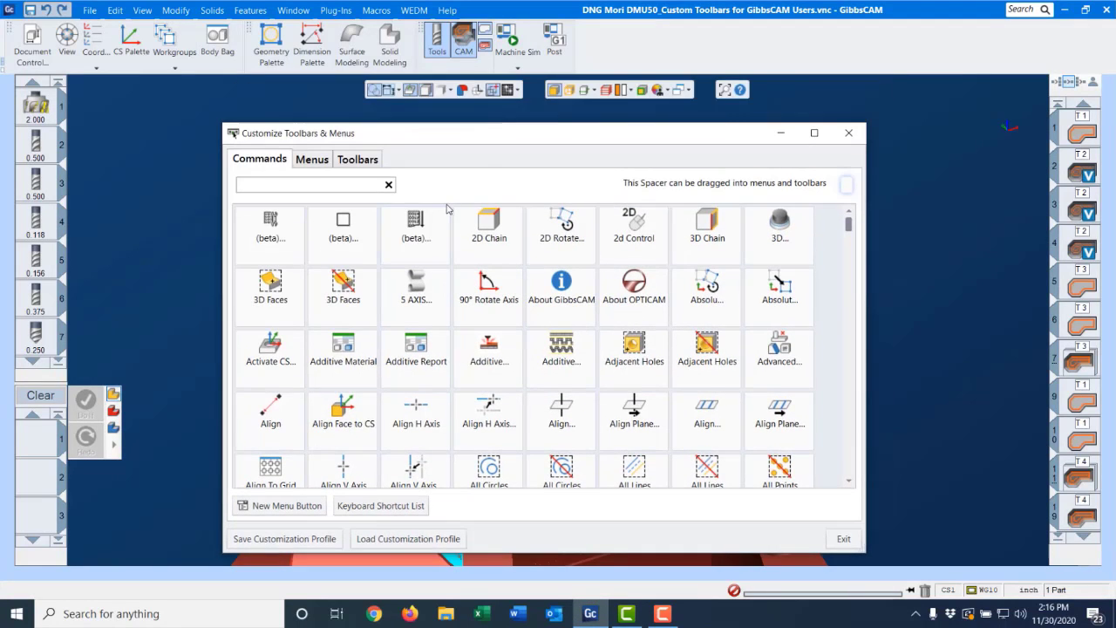
# Turn off the text labels of the Geometry Palette, Dimension Palette, Surface Modeling and Solid Modeling commands
pyautogui.rightClick(272, 45)
pyautogui.click(294, 98)
pyautogui.rightClick(309, 40)
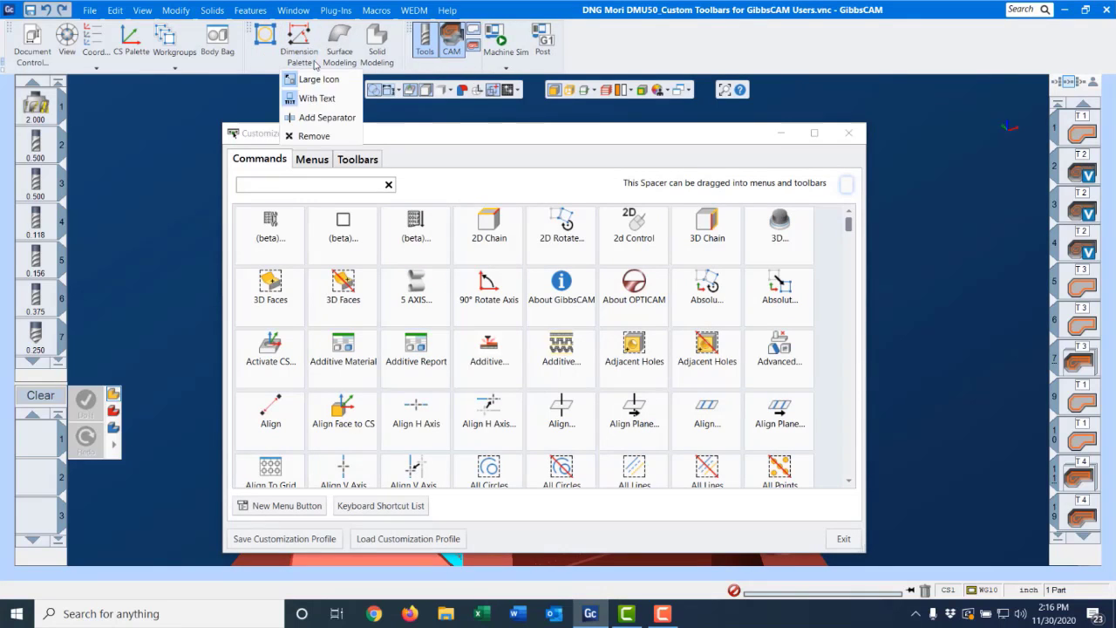
pyautogui.click(318, 98)
pyautogui.rightClick(300, 42)
pyautogui.click(317, 98)
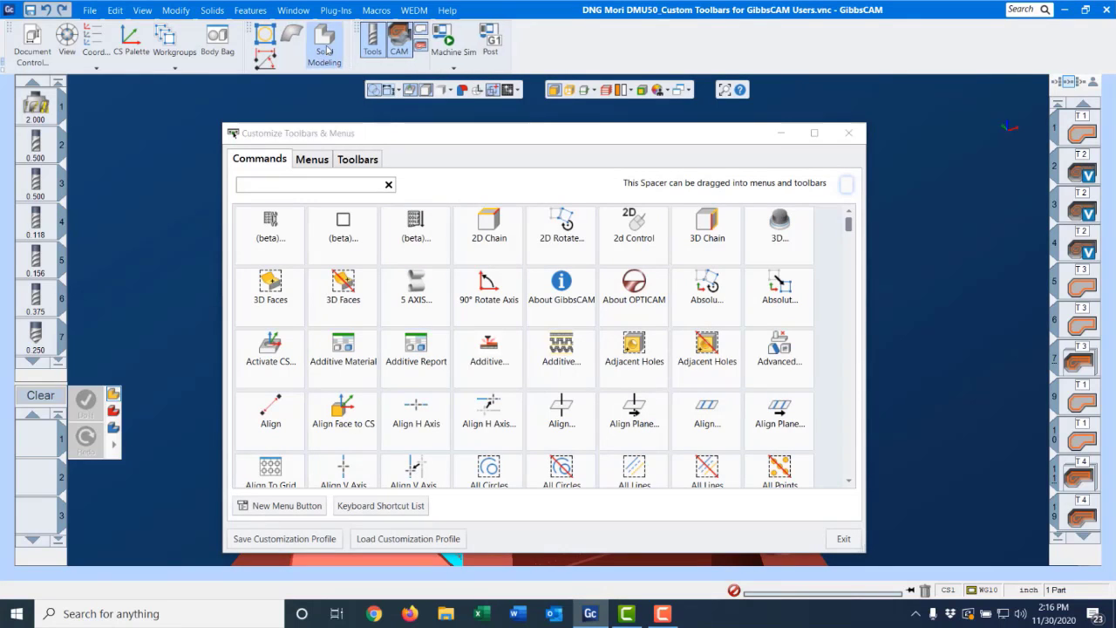
pyautogui.rightClick(324, 42)
pyautogui.click(341, 98)
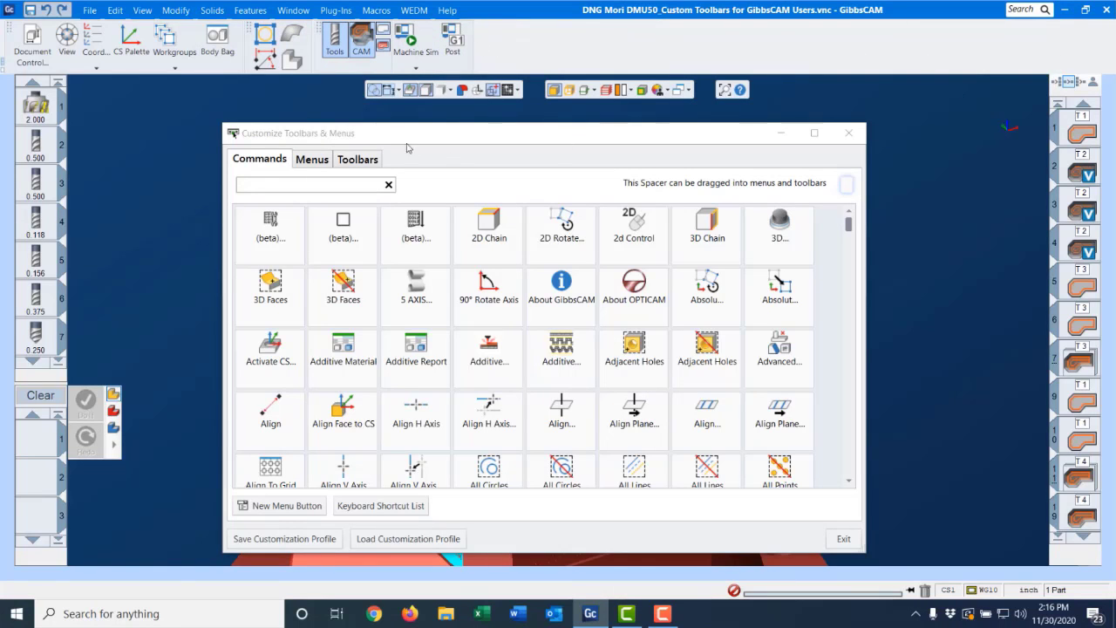
# Create a new toolbar named misc
pyautogui.moveTo(407, 148); pyautogui.dragTo(407, 129)
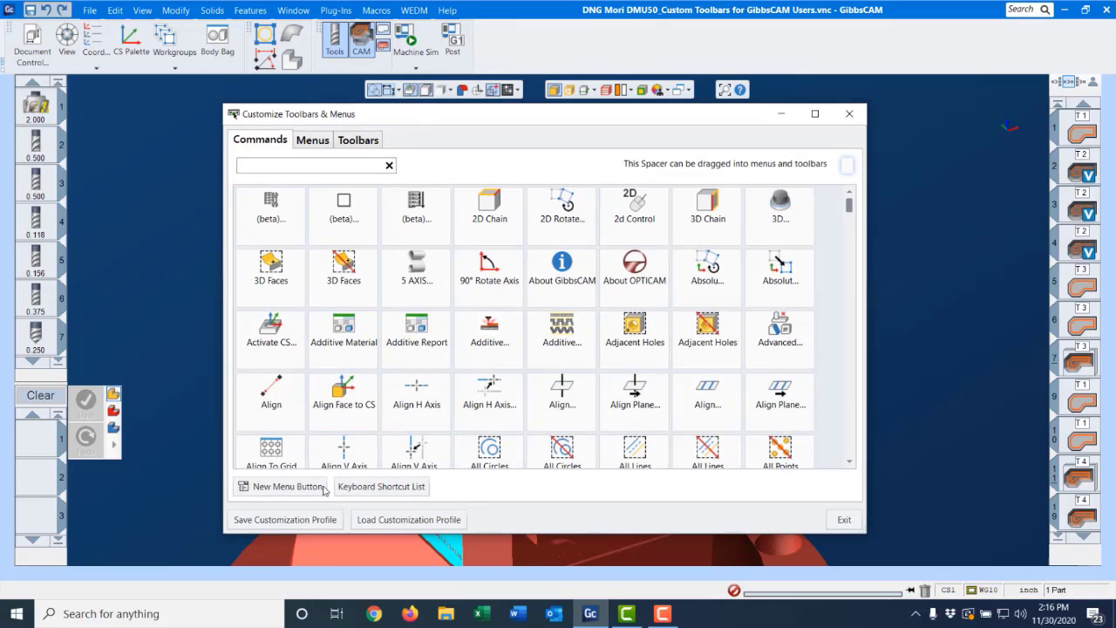
pyautogui.click(354, 142)
pyautogui.click(303, 290)
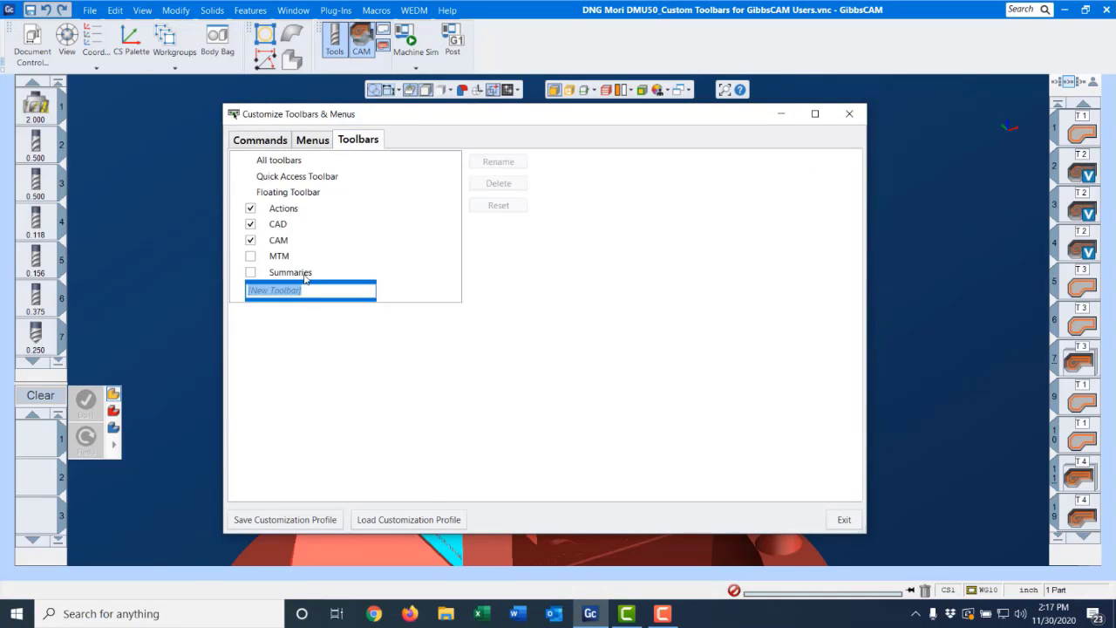
pyautogui.write('misc')
pyautogui.press('Return')
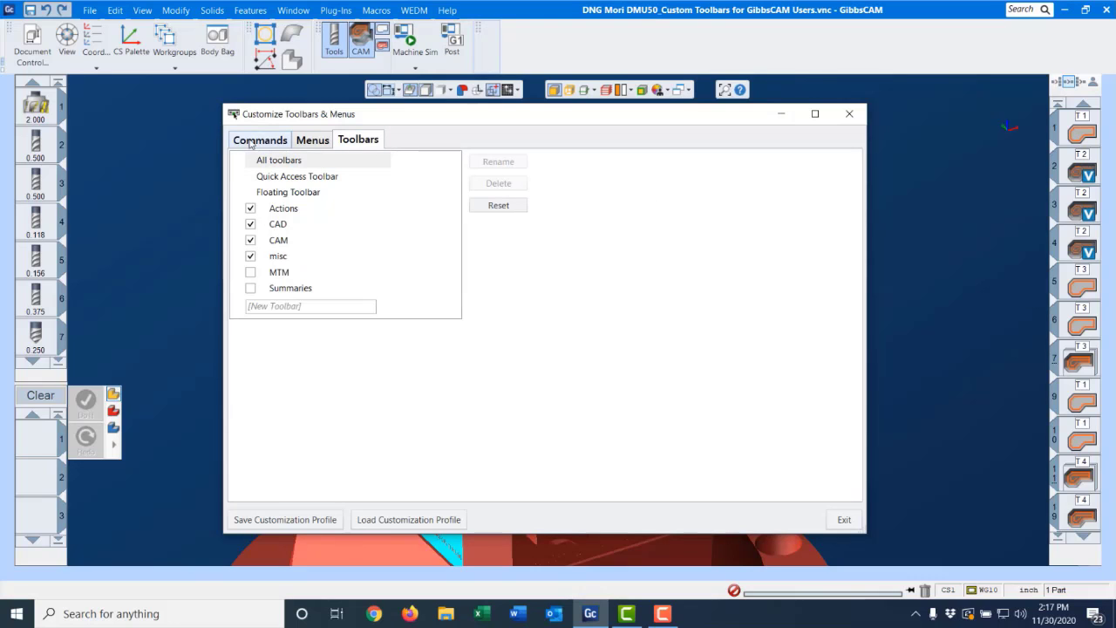
# Find the Show Position command in the command list and add it to the new misc toolbar
pyautogui.click(251, 142)
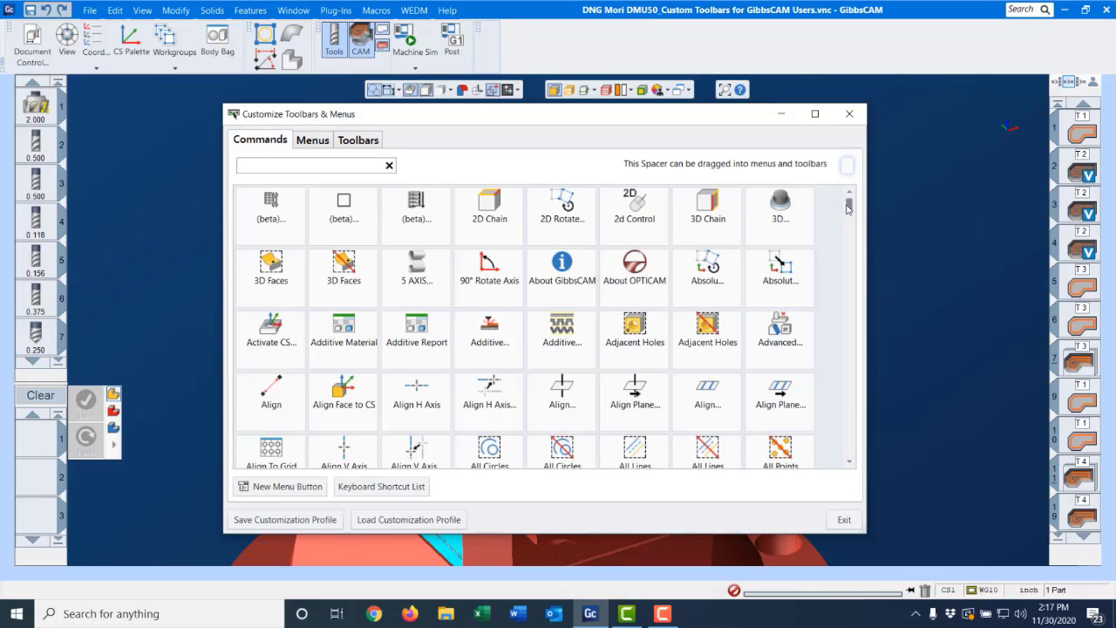
pyautogui.moveTo(847, 208)
pyautogui.mouseDown()
pyautogui.moveTo(847, 220)
pyautogui.moveTo(849, 190)
pyautogui.mouseUp()
pyautogui.write('show')
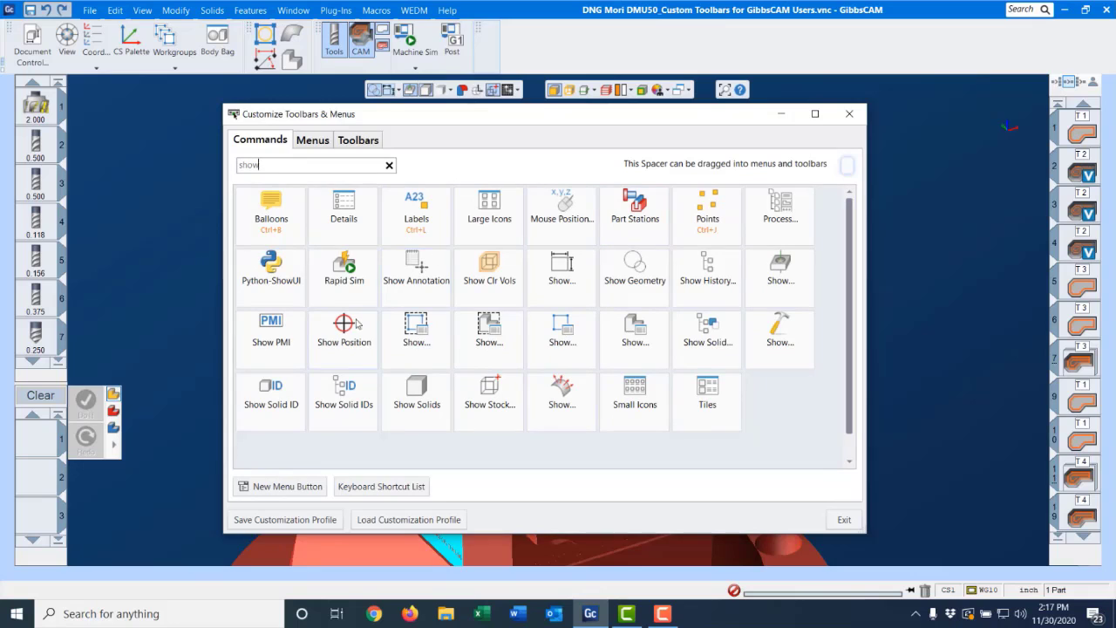
pyautogui.moveTo(358, 325); pyautogui.dragTo(506, 43)
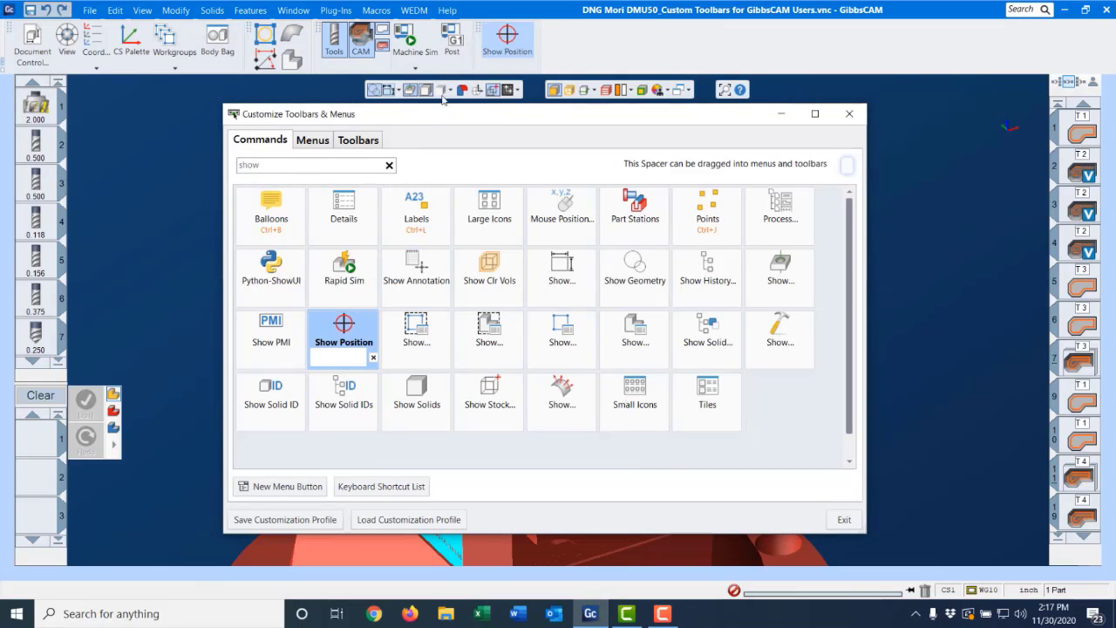
# Add the 2D Rotate and Translate commands to the misc toolbar after Show Position
pyautogui.doubleClick(255, 164)
pyautogui.write('2d')
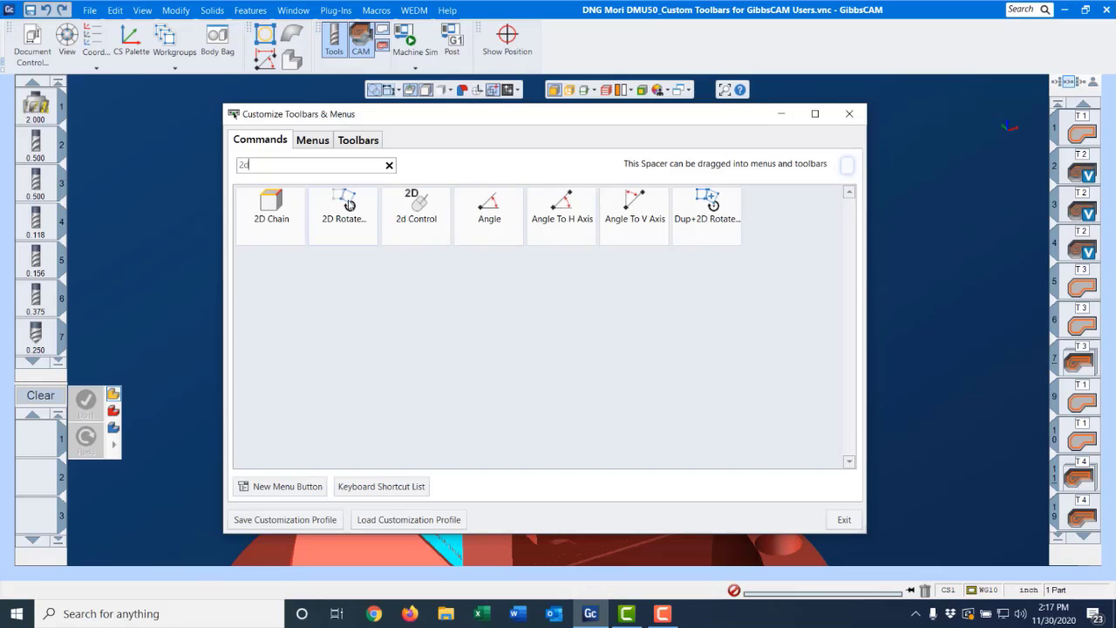
pyautogui.moveTo(348, 205); pyautogui.dragTo(549, 44)
pyautogui.moveTo(273, 162); pyautogui.dragTo(225, 150)
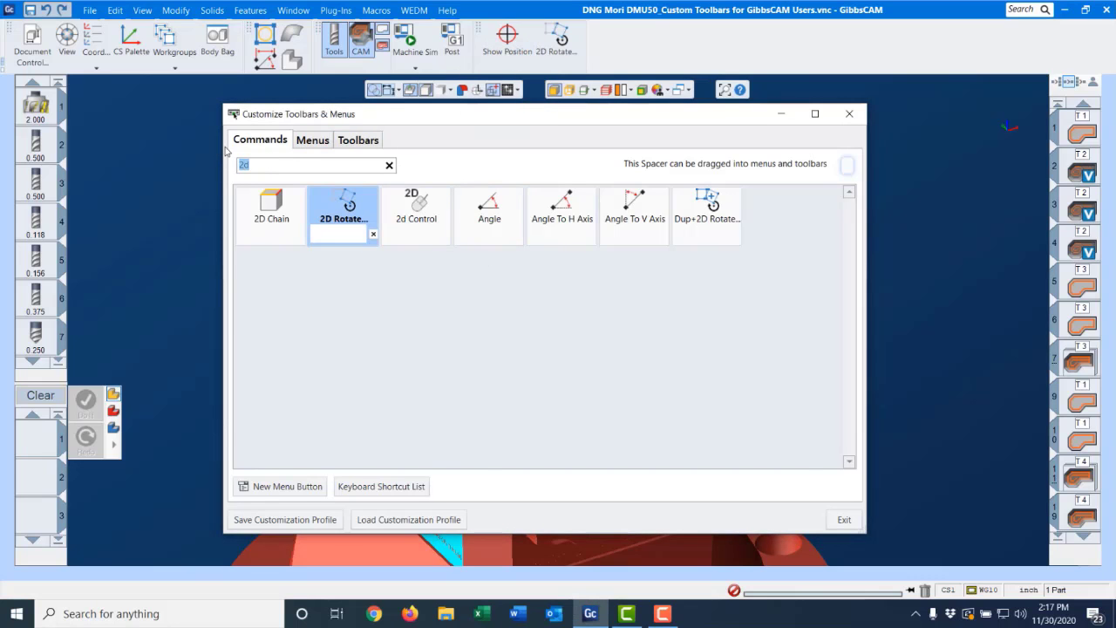
pyautogui.write('trans')
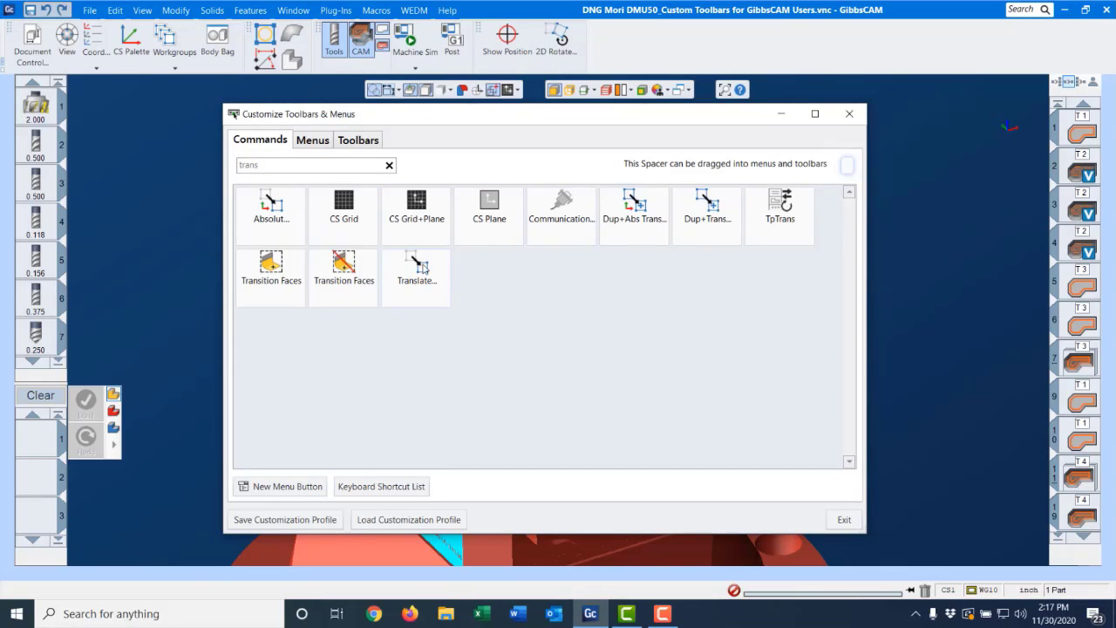
pyautogui.moveTo(425, 267); pyautogui.dragTo(600, 39)
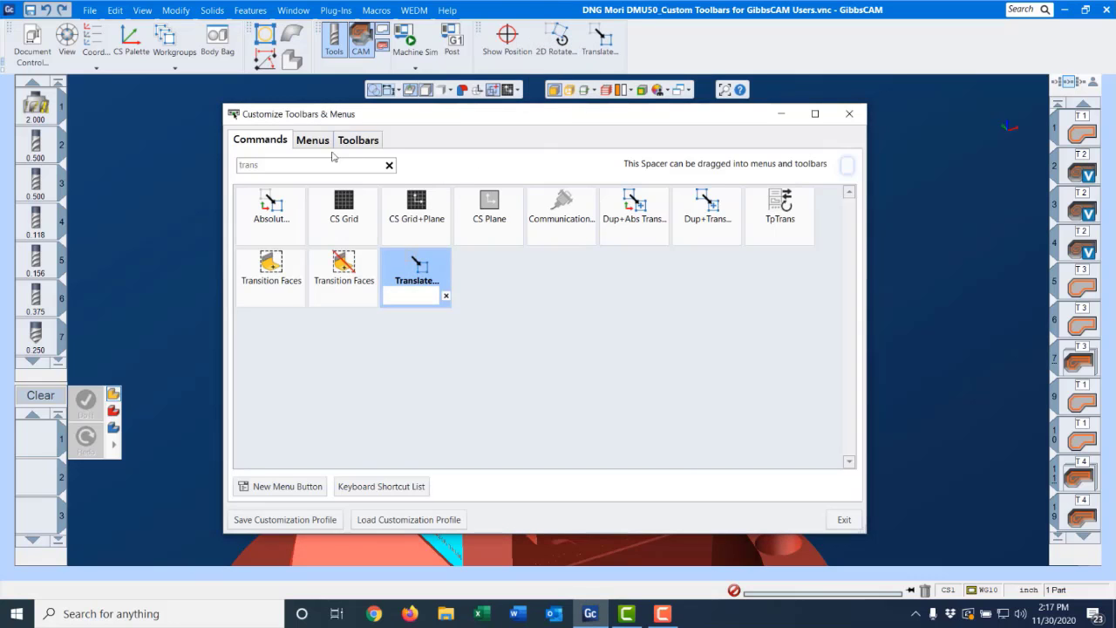
# Add the Move Part Origin and Mid-Point commands to the misc toolbar after Translate
pyautogui.doubleClick(258, 164)
pyautogui.press('BackSpace')
pyautogui.write('move p')
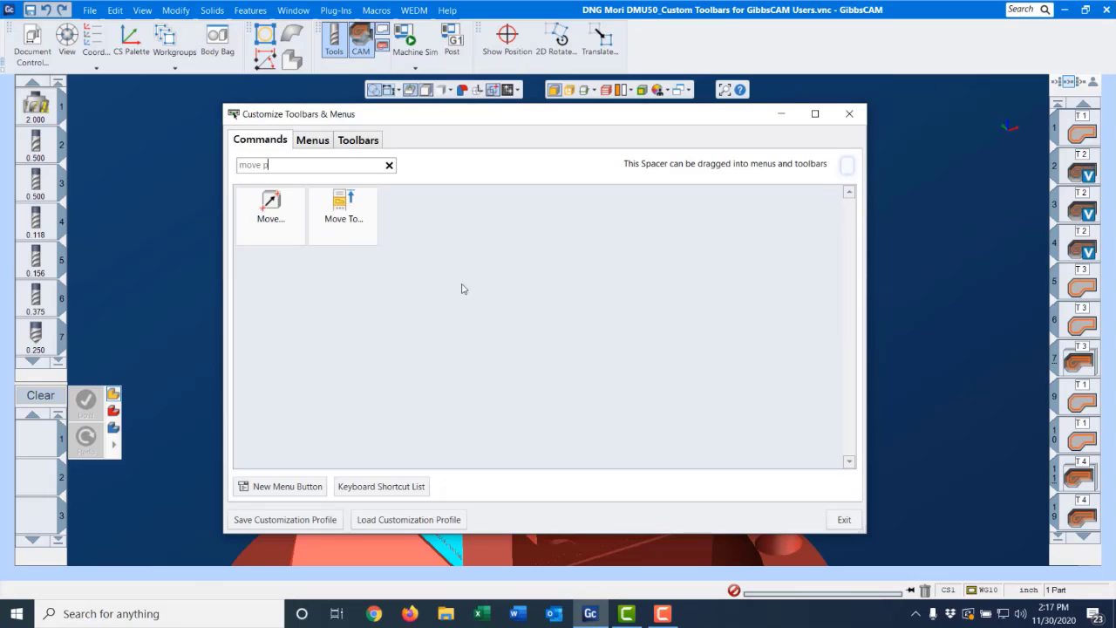
pyautogui.moveTo(271, 205); pyautogui.dragTo(621, 54)
pyautogui.moveTo(270, 165); pyautogui.dragTo(225, 154)
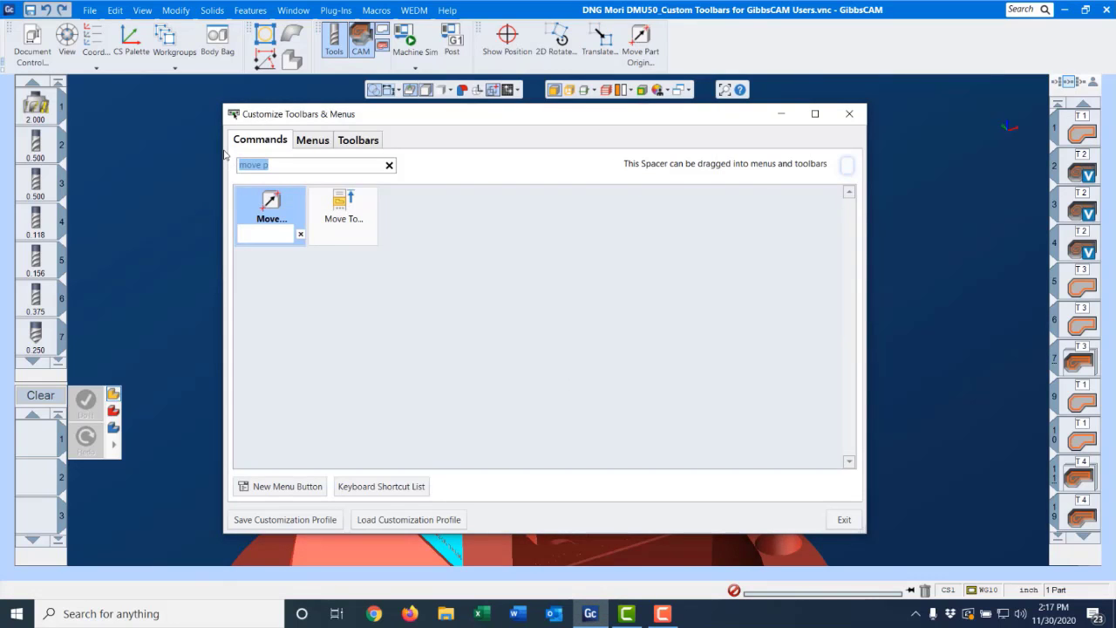
pyautogui.press('BackSpace')
pyautogui.write('mid')
pyautogui.moveTo(270, 206); pyautogui.dragTo(681, 39)
# Add the Center Point and CreatePointOnF... commands to the end of the misc toolbar
pyautogui.moveTo(227, 160); pyautogui.dragTo(239, 177)
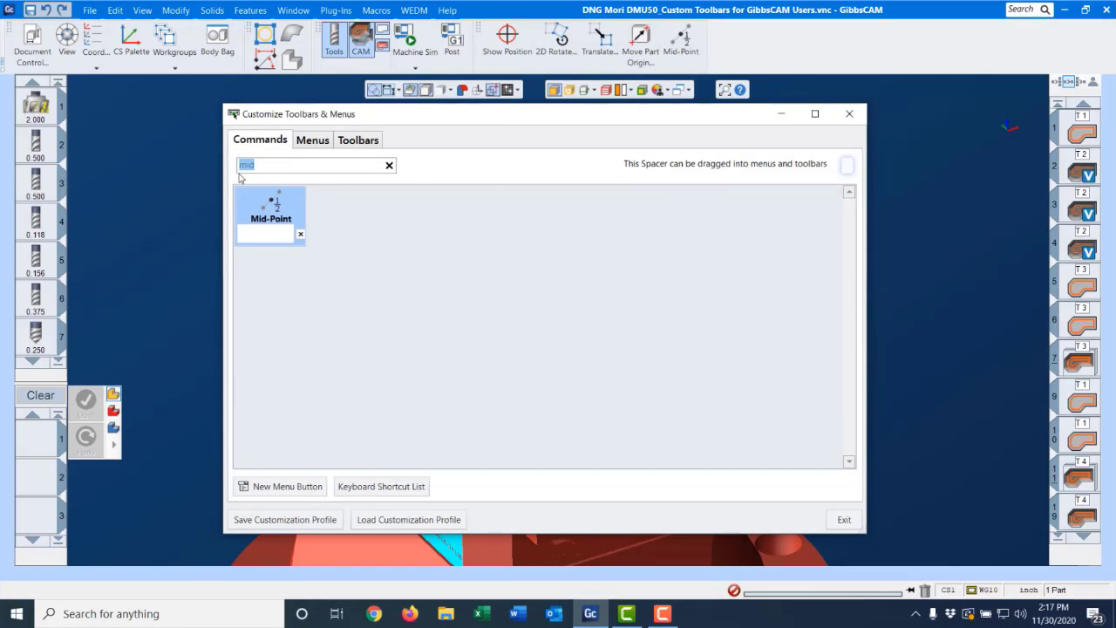
pyautogui.press('BackSpace')
pyautogui.write('cir')
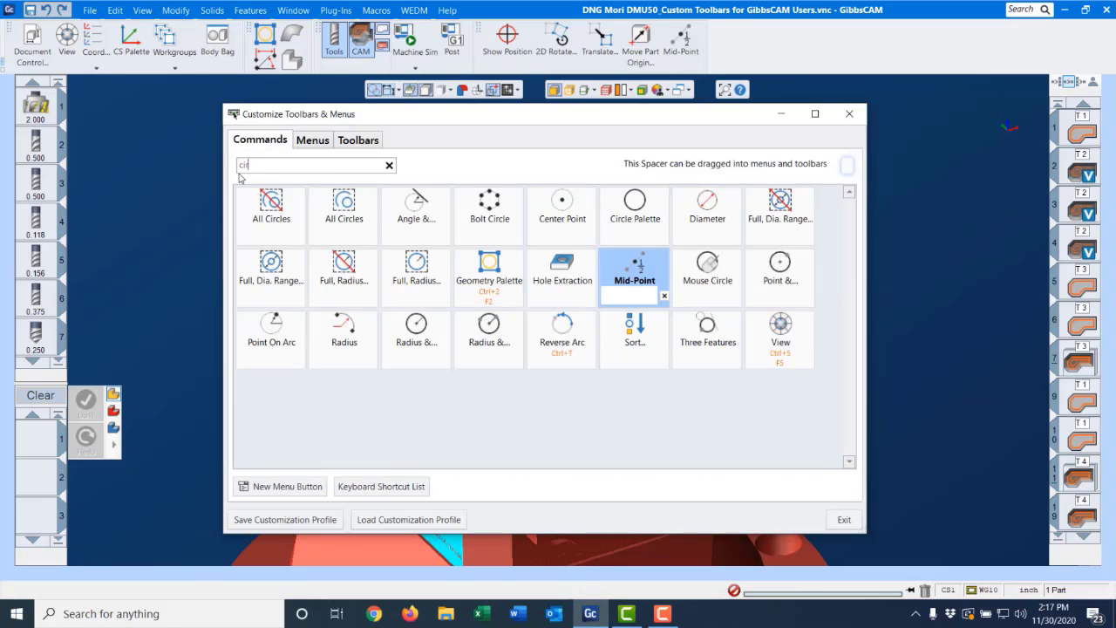
pyautogui.moveTo(569, 207); pyautogui.dragTo(725, 42)
pyautogui.doubleClick(251, 163)
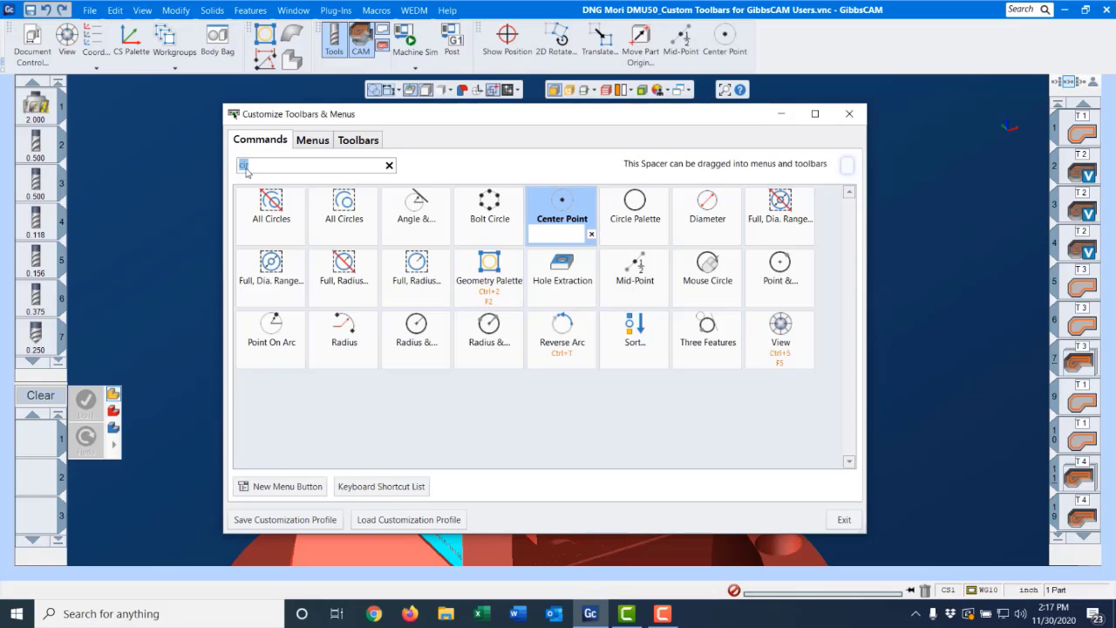
pyautogui.write('point')
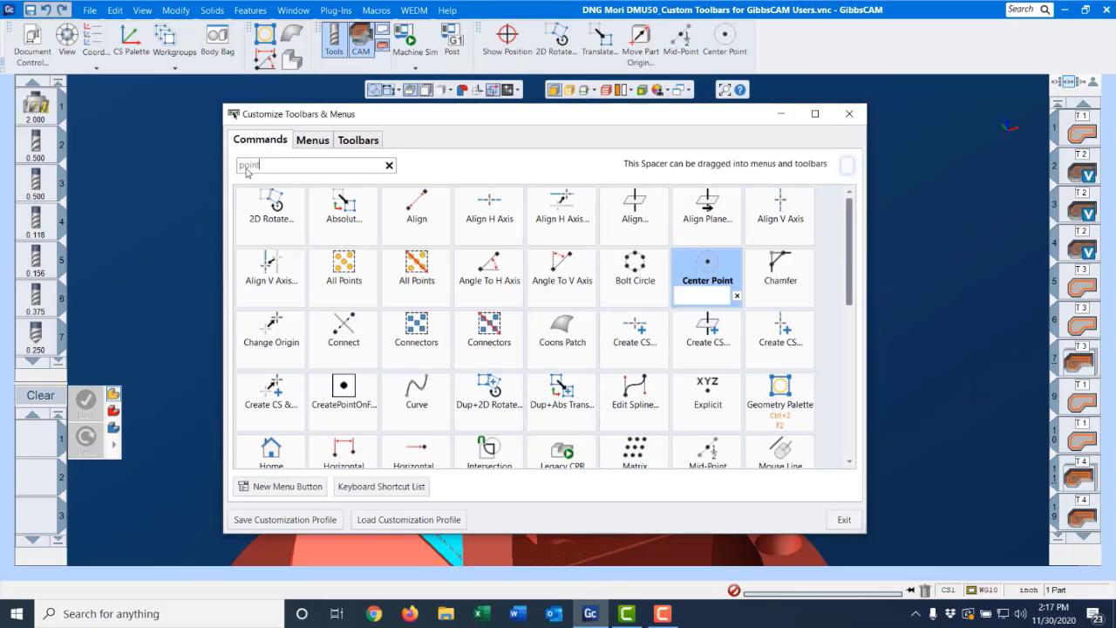
pyautogui.moveTo(345, 388); pyautogui.dragTo(732, 70)
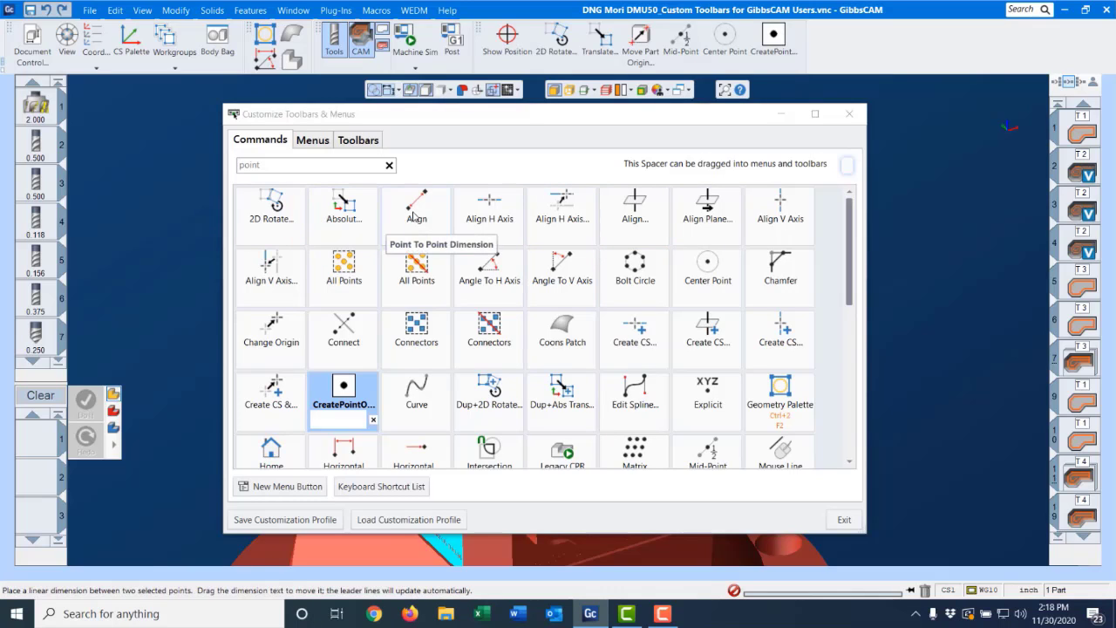
# Turn off the text labels of the CreatePointOnF..., Center Point and Mid-Point commands on the misc toolbar
pyautogui.click(273, 141)
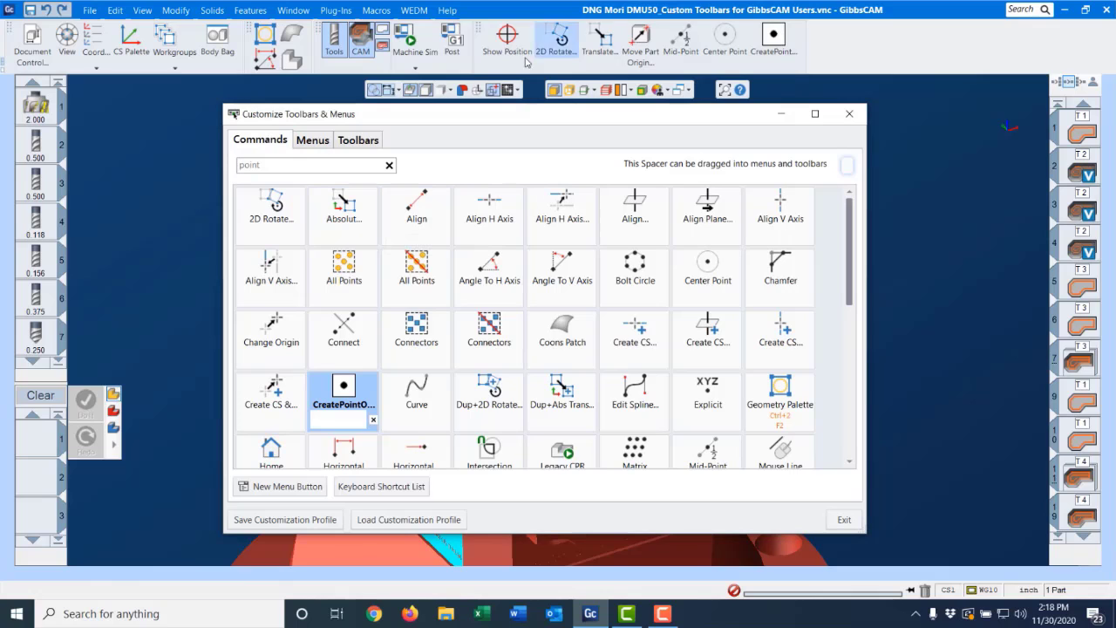
pyautogui.moveTo(666, 130); pyautogui.dragTo(647, 158)
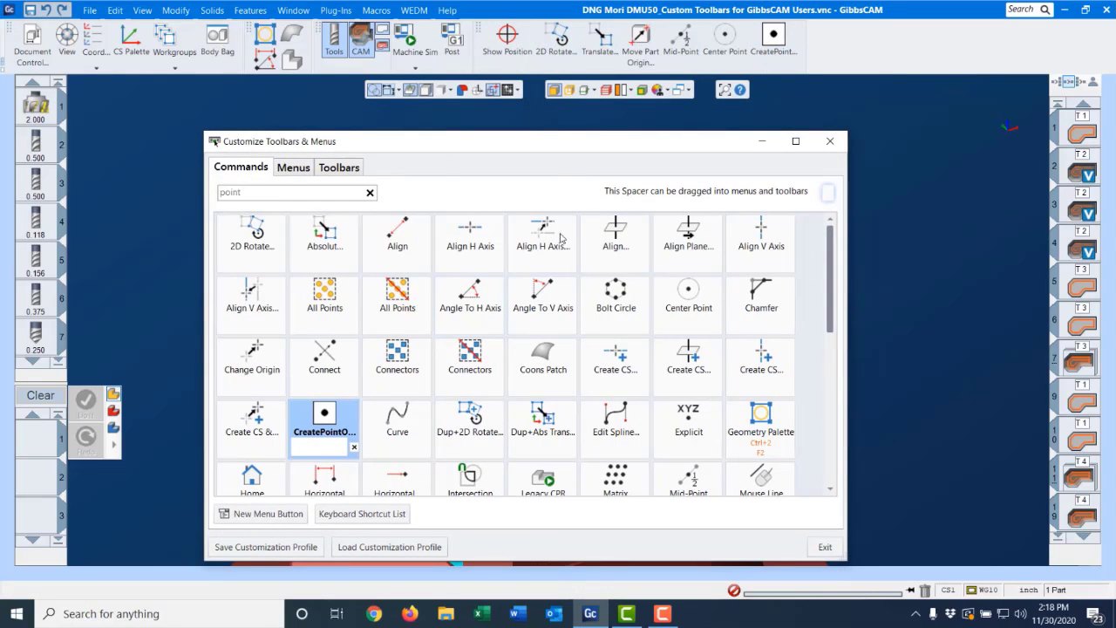
pyautogui.moveTo(543, 149); pyautogui.dragTo(544, 132)
pyautogui.rightClick(754, 58)
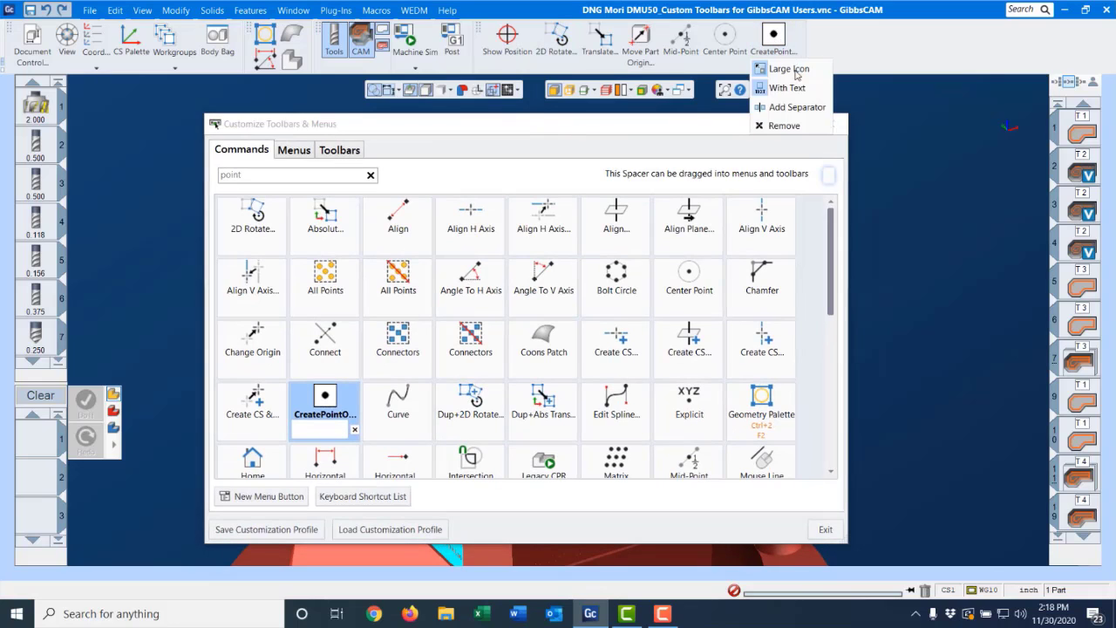
pyautogui.click(787, 88)
pyautogui.rightClick(703, 58)
pyautogui.click(738, 68)
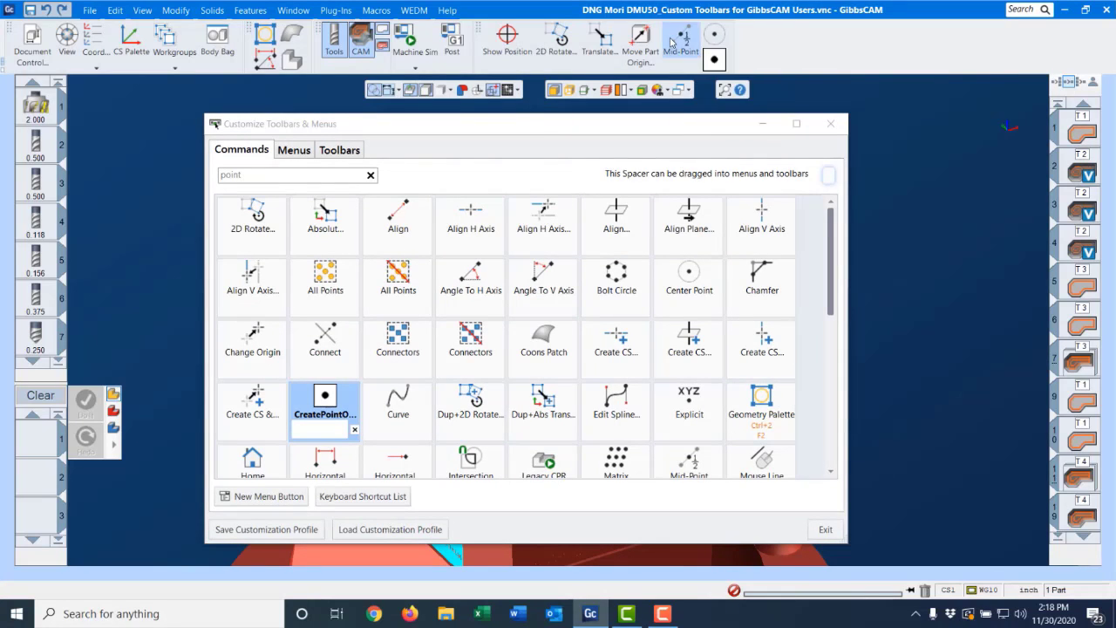
pyautogui.rightClick(672, 41)
pyautogui.click(684, 86)
# Turn off the text labels of Move Part Origin, Translate, 2D Rotate and Show Position on the misc toolbar
pyautogui.rightClick(641, 43)
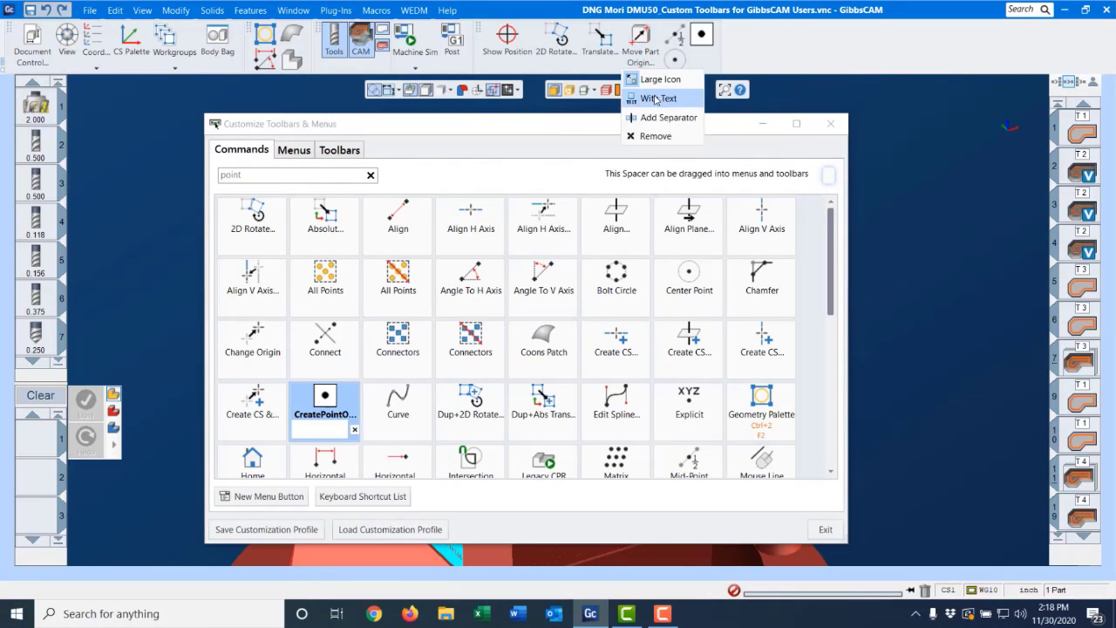
pyautogui.click(656, 99)
pyautogui.rightClick(600, 40)
pyautogui.click(610, 85)
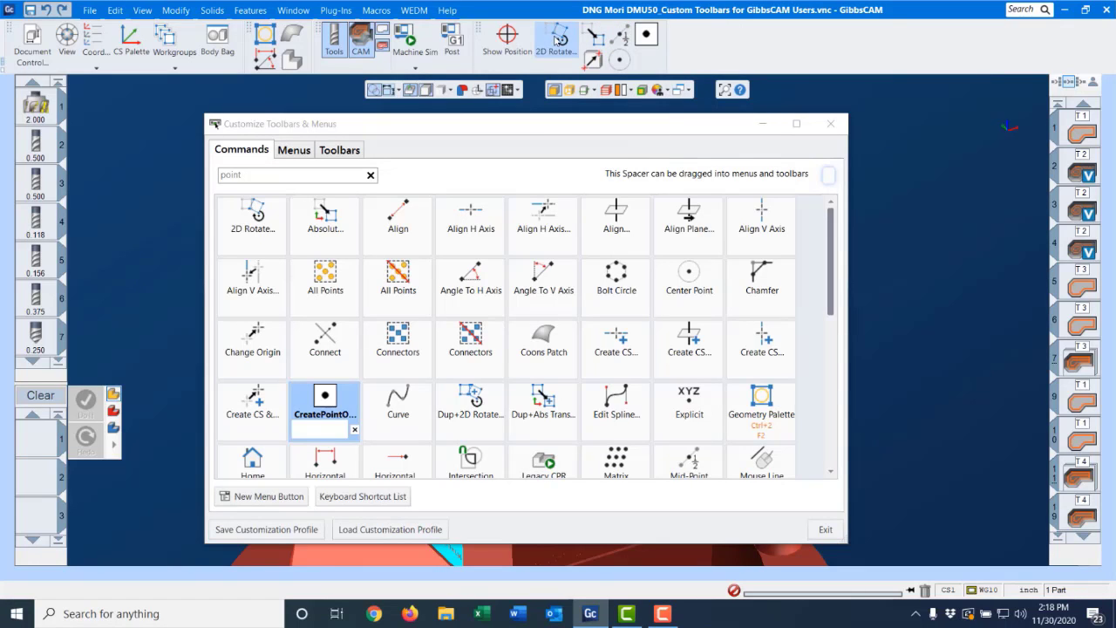
pyautogui.rightClick(558, 39)
pyautogui.click(579, 92)
pyautogui.rightClick(516, 41)
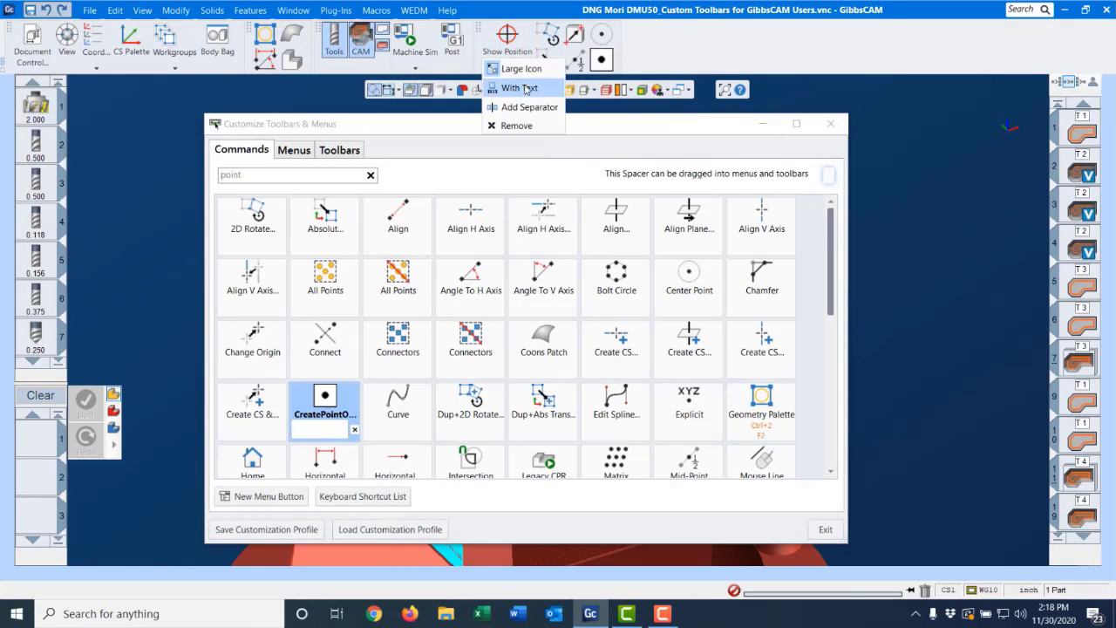
pyautogui.click(526, 88)
# Switch Show Position, 2D Rotate and Translate to small icons and place the CreatePointOnF... command ahead of Center Point
pyautogui.rightClick(497, 36)
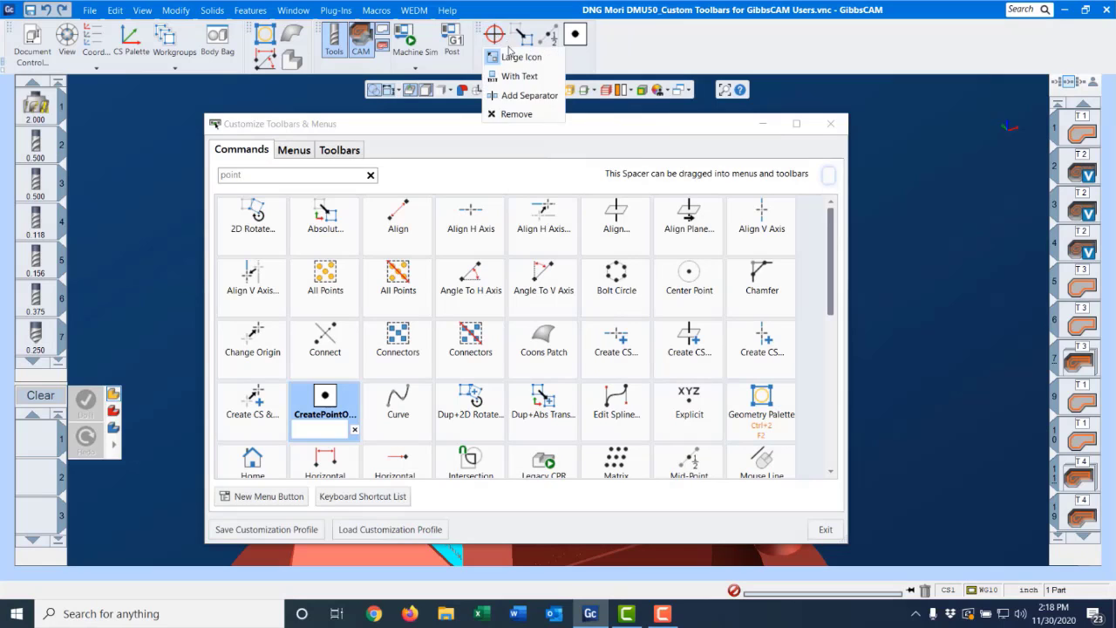
pyautogui.click(517, 56)
pyautogui.rightClick(512, 35)
pyautogui.click(527, 54)
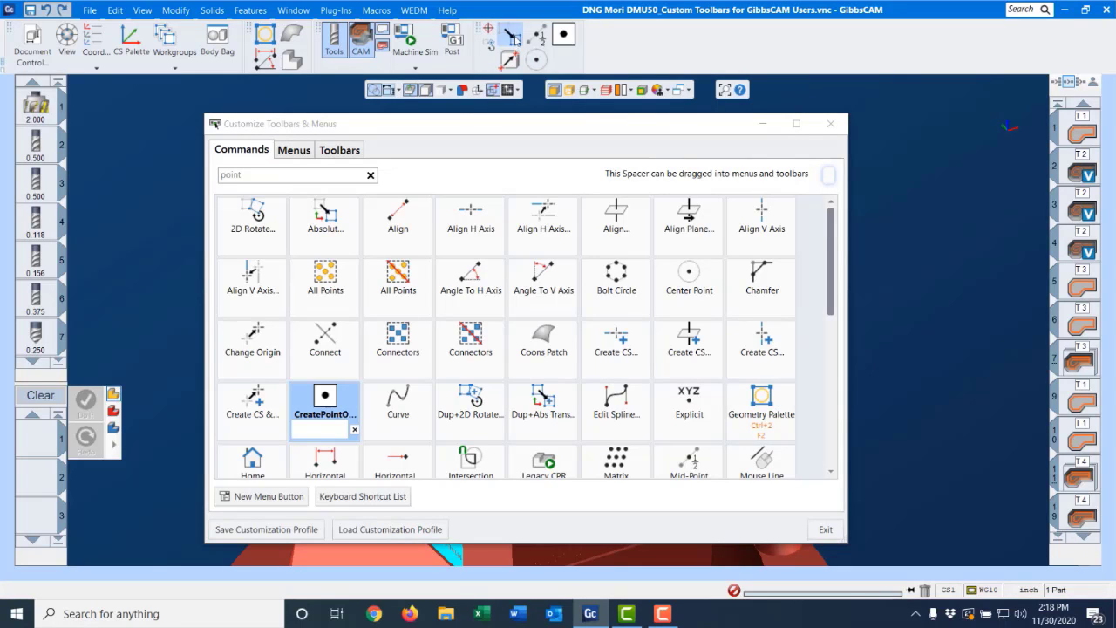
pyautogui.rightClick(516, 40)
pyautogui.click(529, 56)
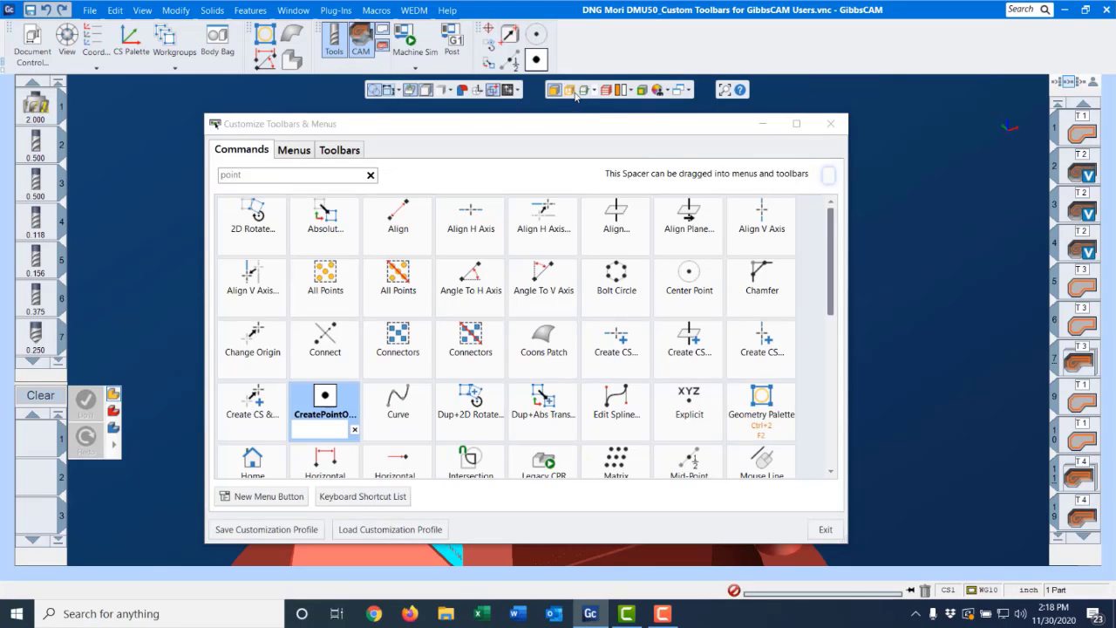
pyautogui.moveTo(531, 54); pyautogui.dragTo(525, 28)
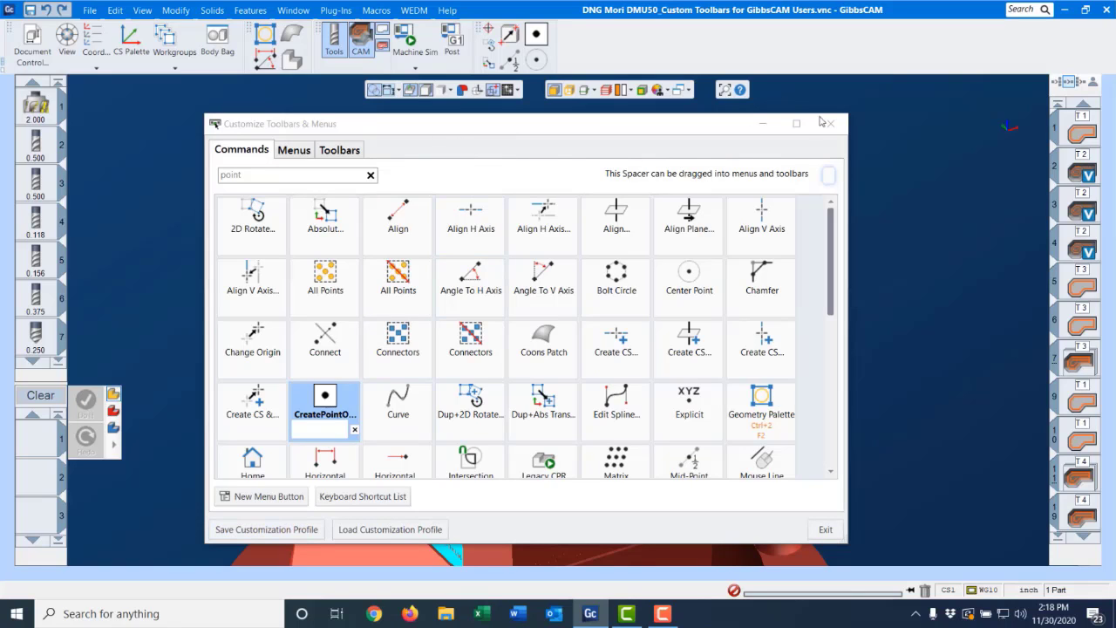
# Load the customization profile custom profile-1.cui from the Custom Profiles folder and close the customization dialog
pyautogui.click(398, 533)
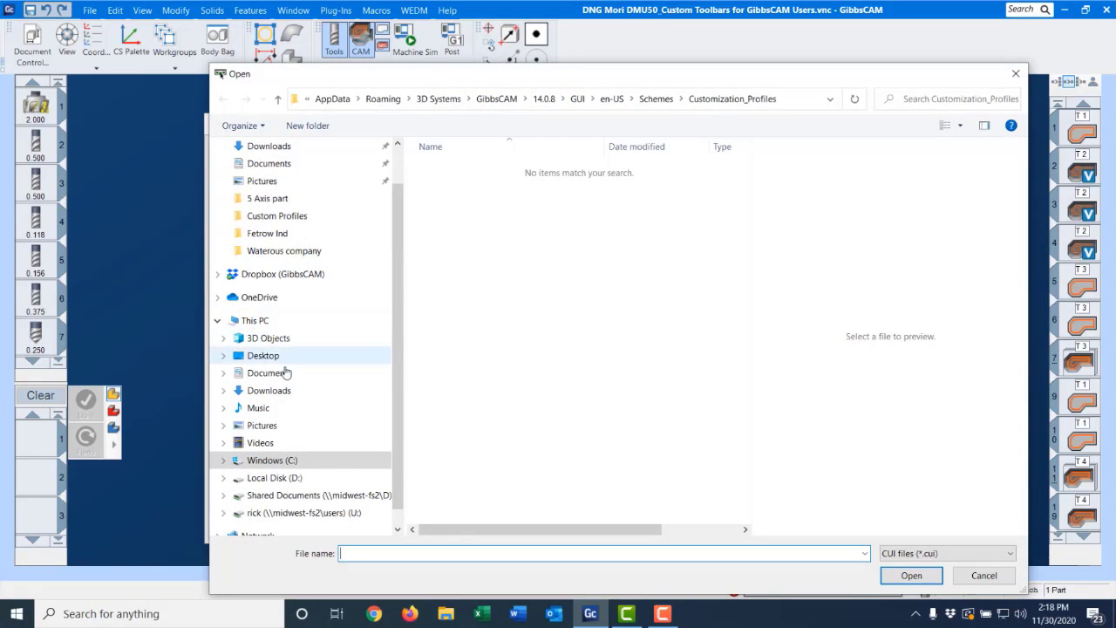
pyautogui.click(281, 374)
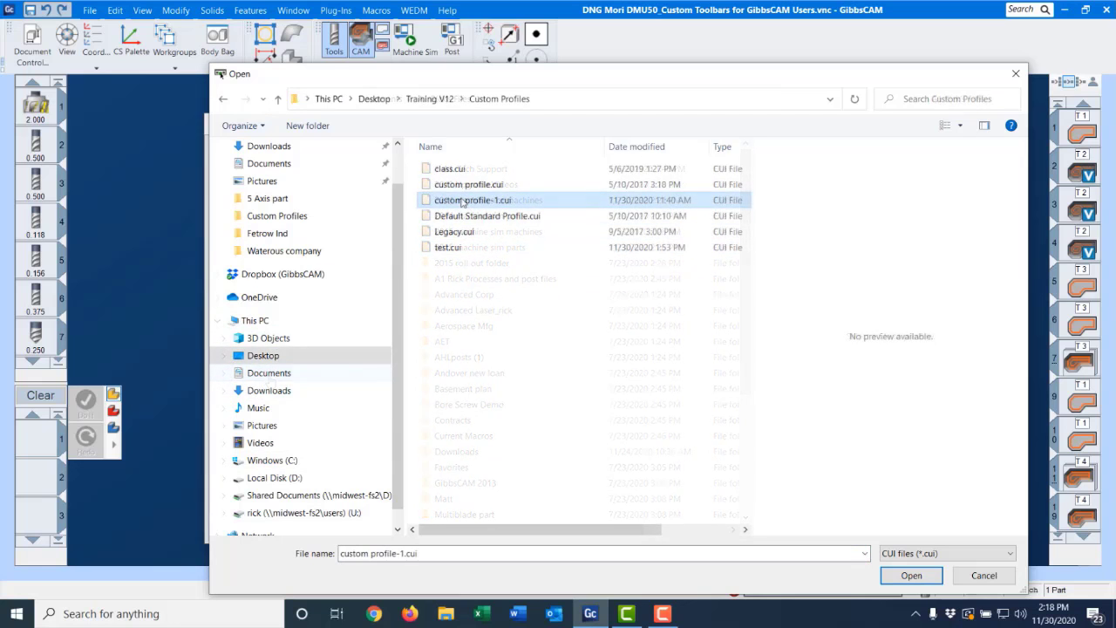
pyautogui.click(911, 575)
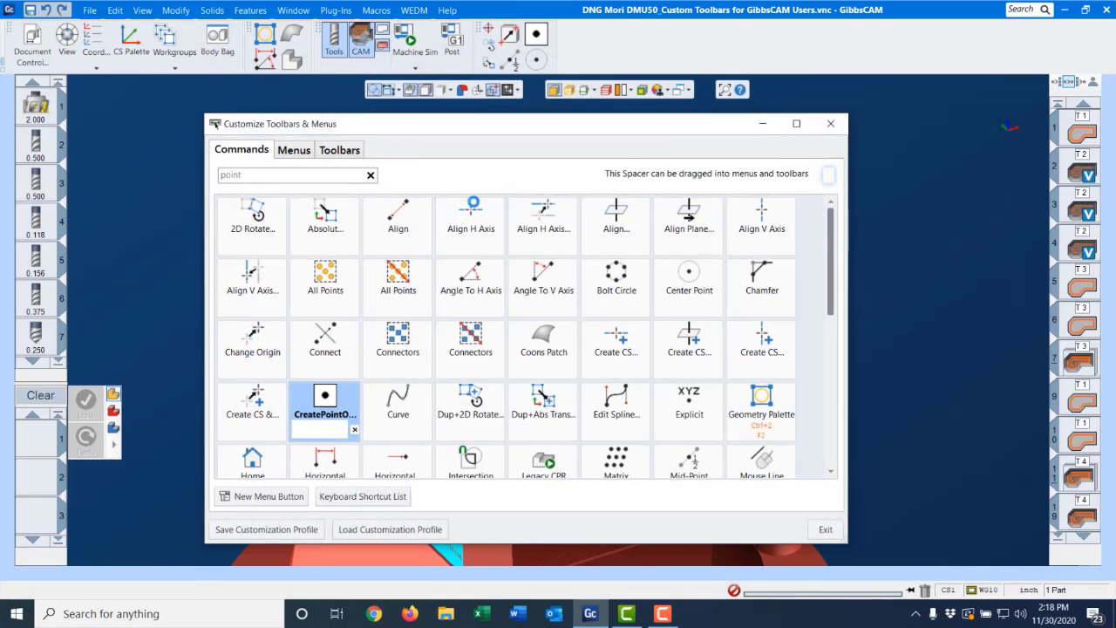
pyautogui.click(831, 124)
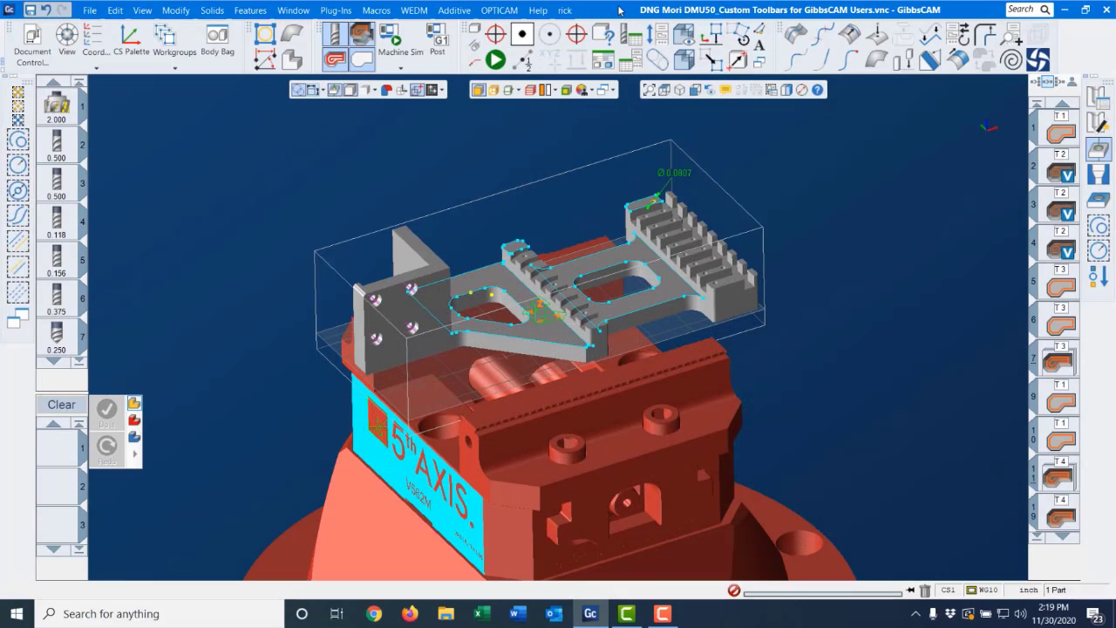
# Try the Holes toolbar docked horizontally and floating over the model, and return it to its vertical dock beside the operation list
pyautogui.moveTo(1058, 96); pyautogui.dragTo(1055, 40)
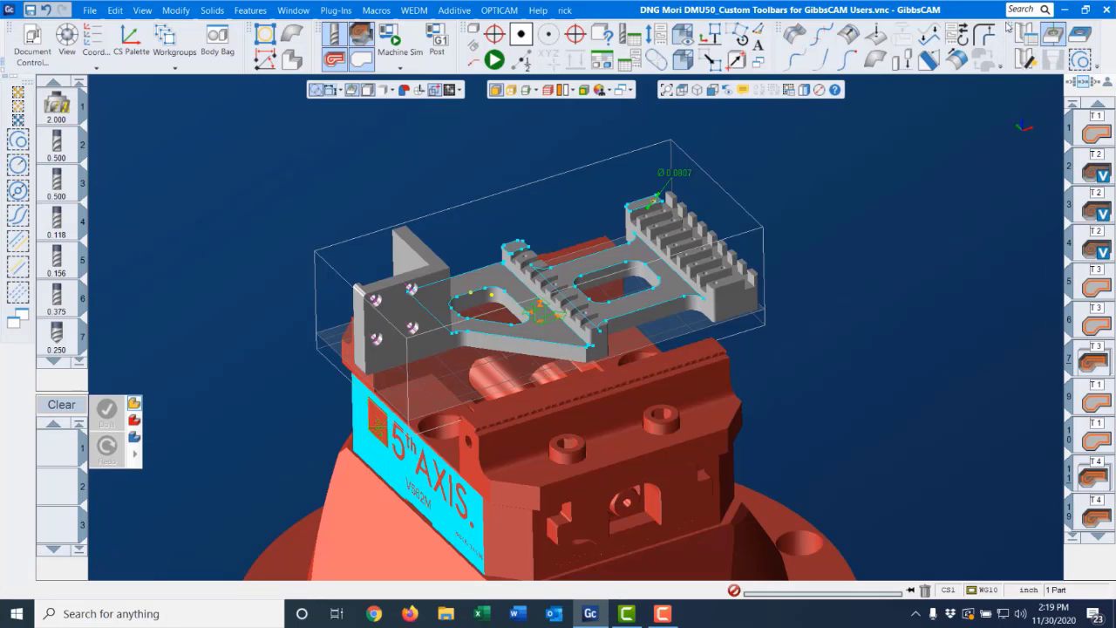
pyautogui.moveTo(940, 102); pyautogui.dragTo(794, 117)
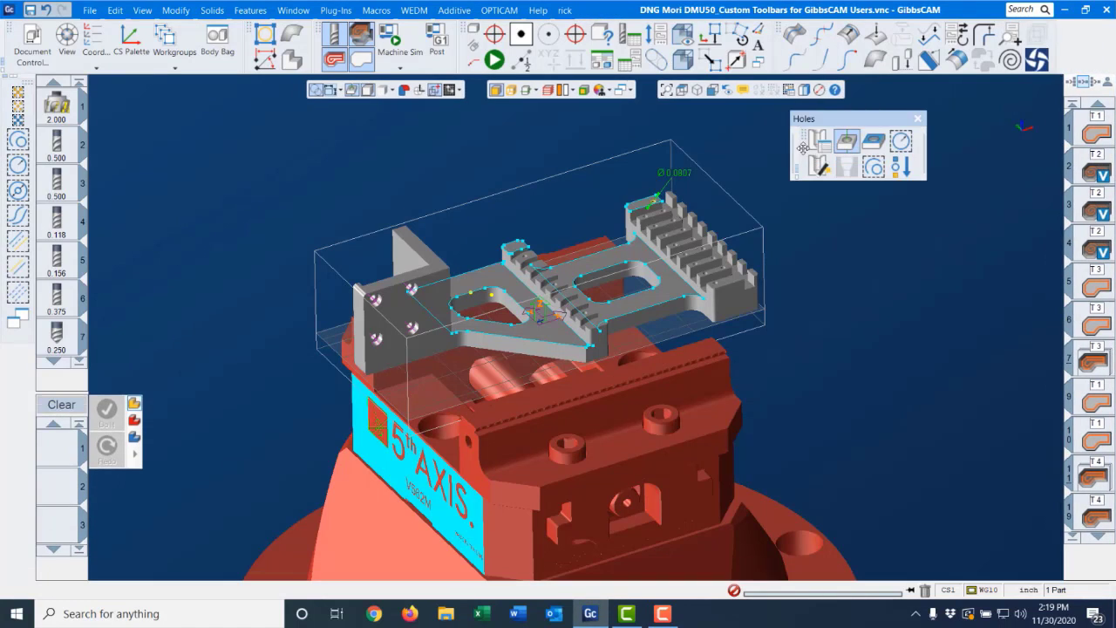
pyautogui.moveTo(853, 138); pyautogui.dragTo(1106, 136)
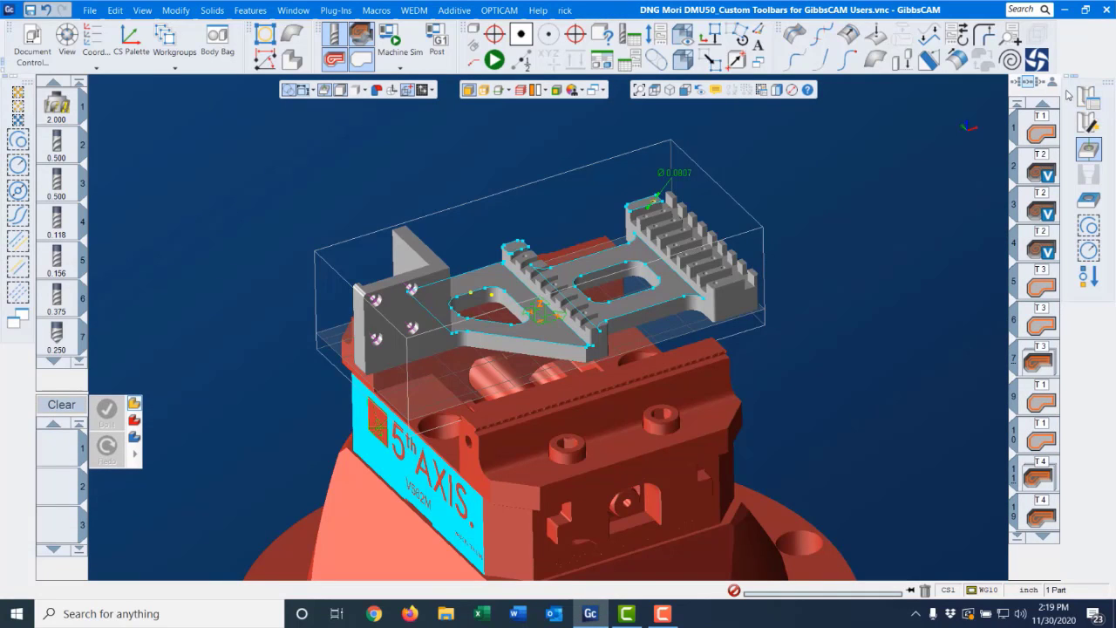
pyautogui.moveTo(1066, 78); pyautogui.dragTo(1063, 78)
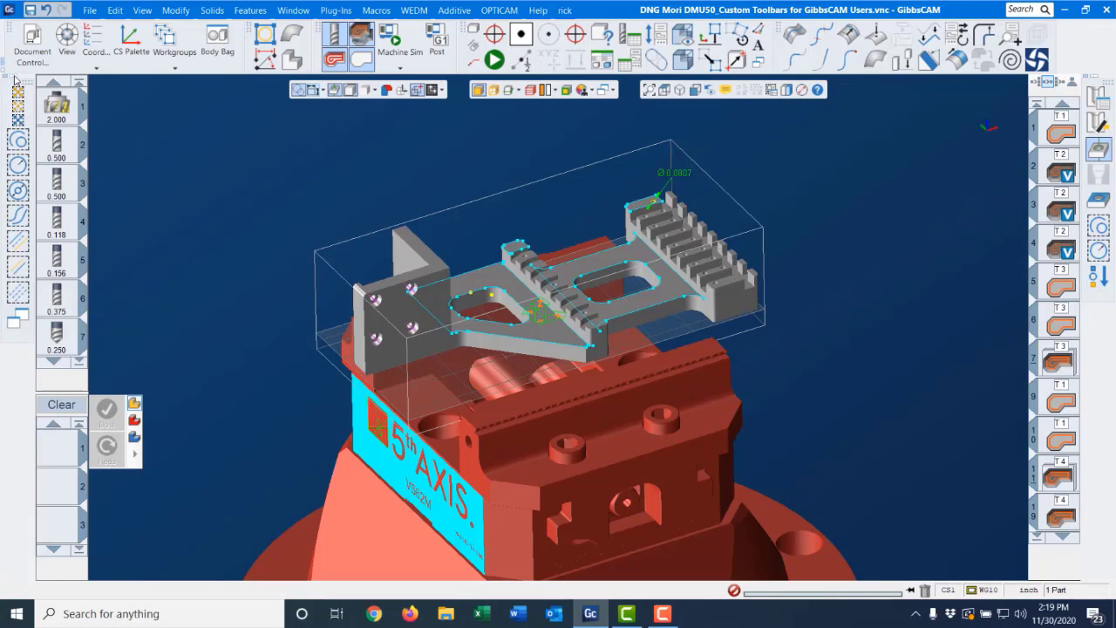
pyautogui.moveTo(14, 80); pyautogui.dragTo(15, 88)
pyautogui.moveTo(845, 324); pyautogui.dragTo(890, 279, button='middle')
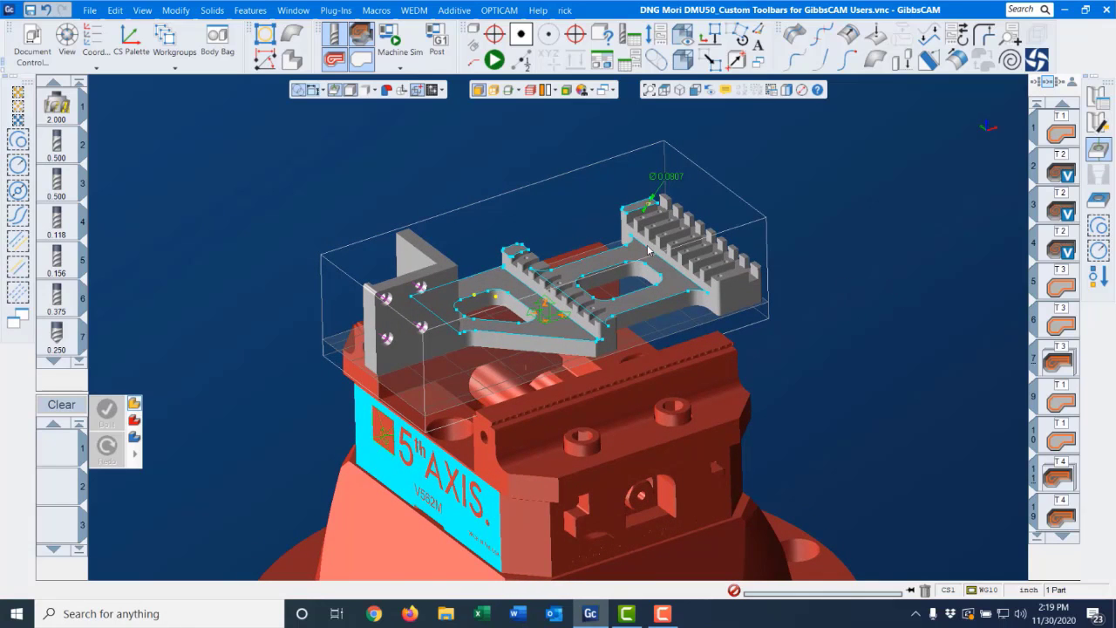